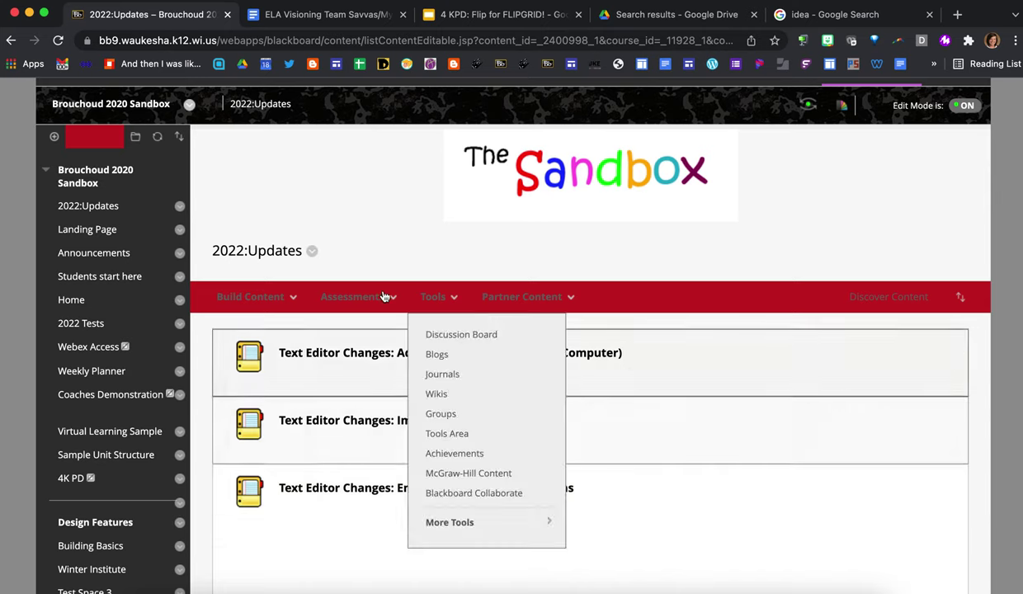
Open the Embedding Docs/Presentations item's edit page, then bring up the Google Doc to embed.
mouse_move(301, 297)
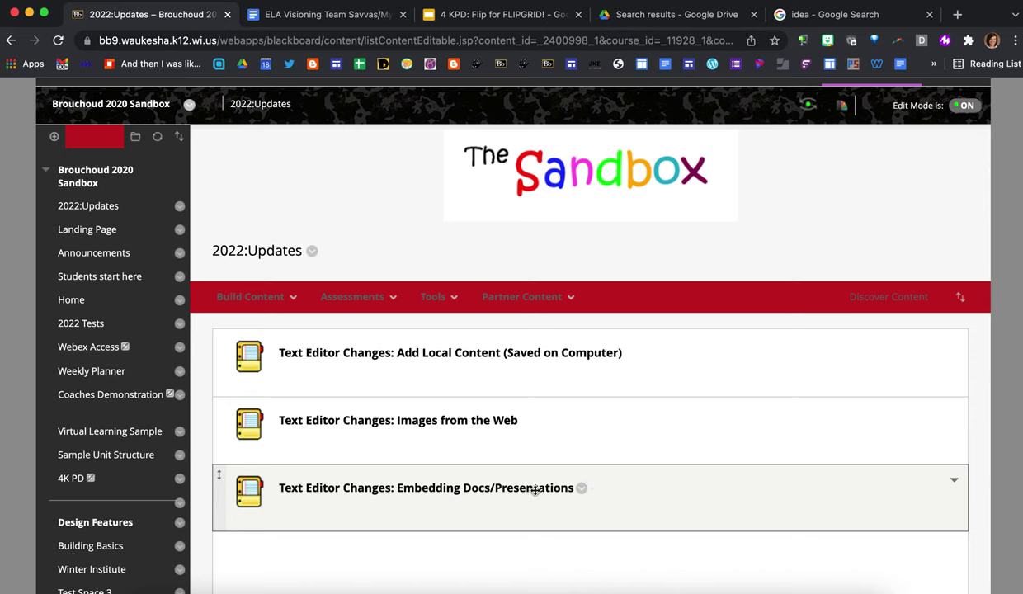
click(581, 488)
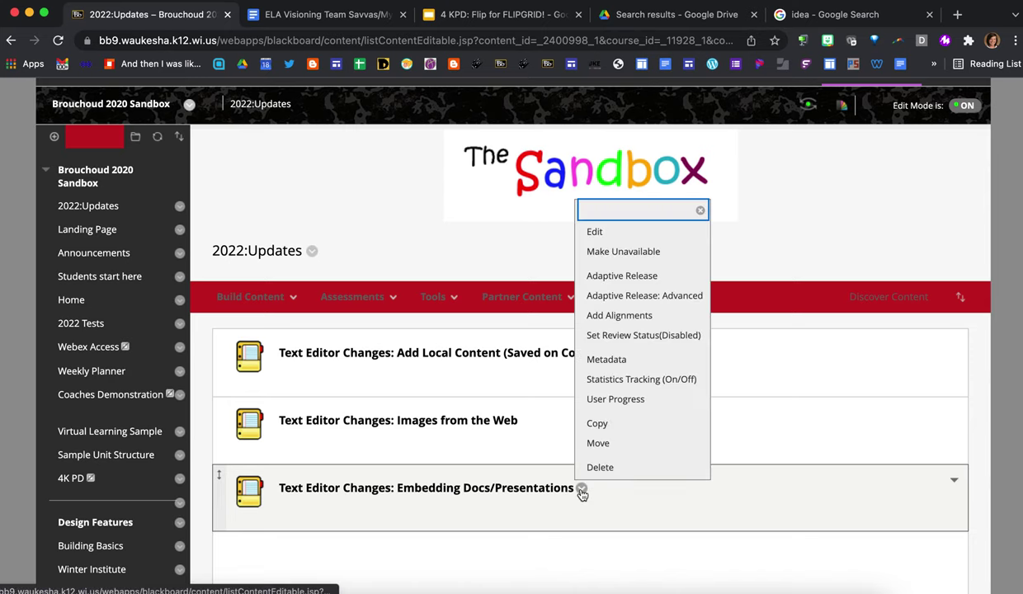
click(602, 234)
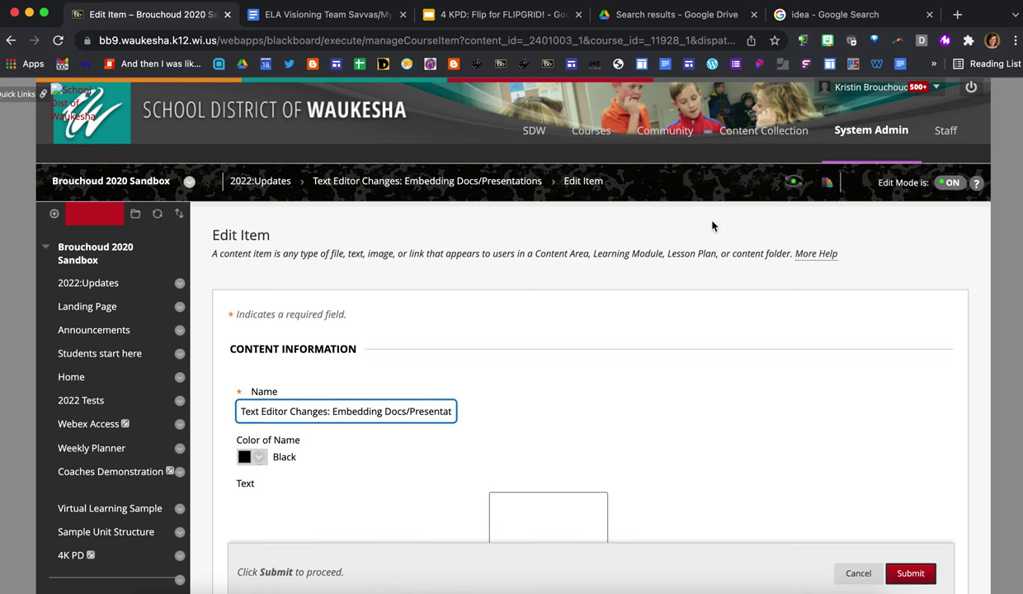
scroll(803, 349, down, 2)
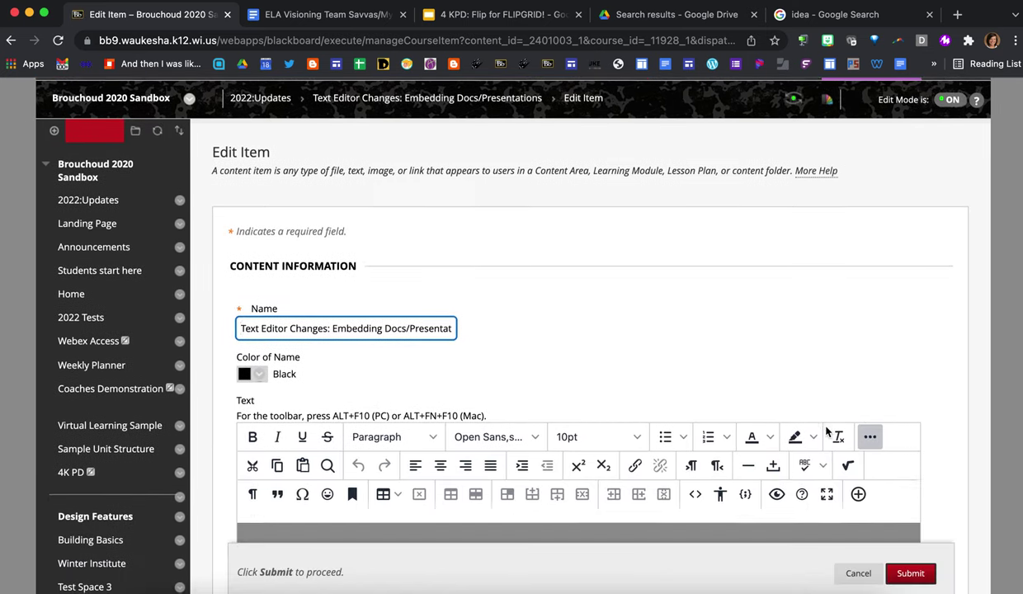
scroll(827, 431, down, 3)
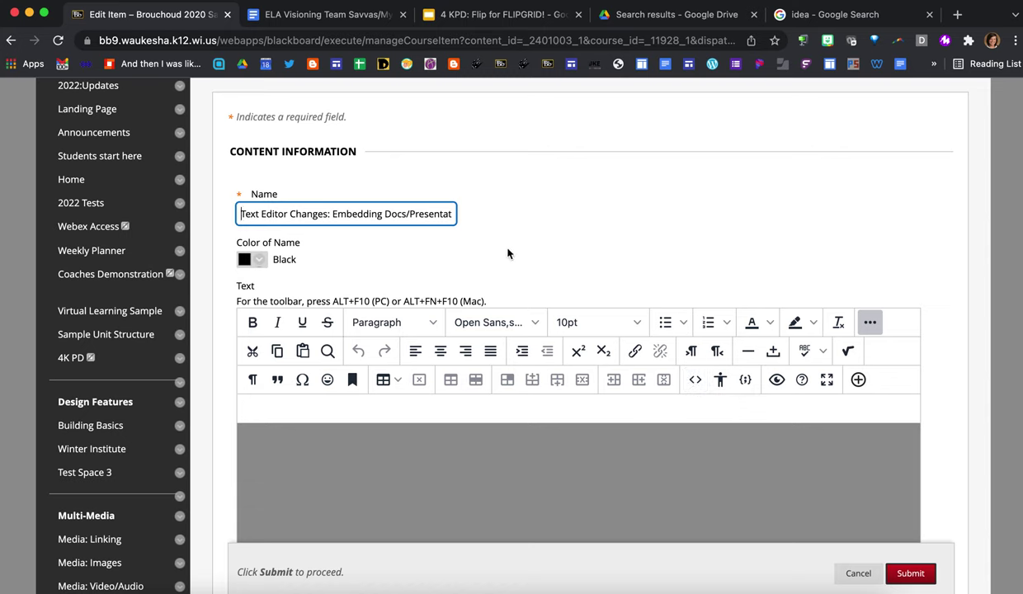
click(334, 18)
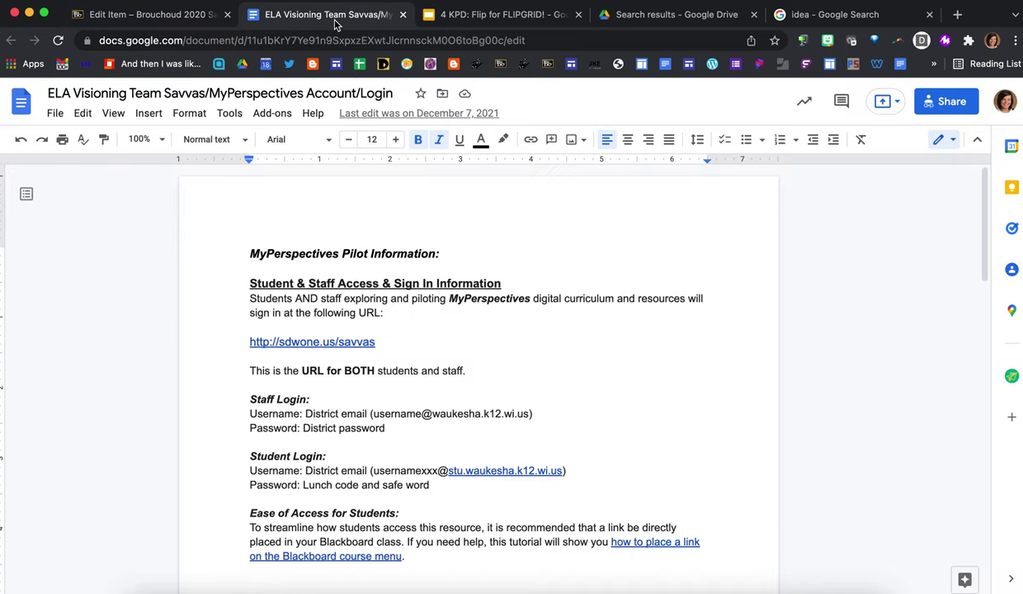
Copy the Google Doc's Publish to the web iframe embed code and return to Blackboard.
click(55, 113)
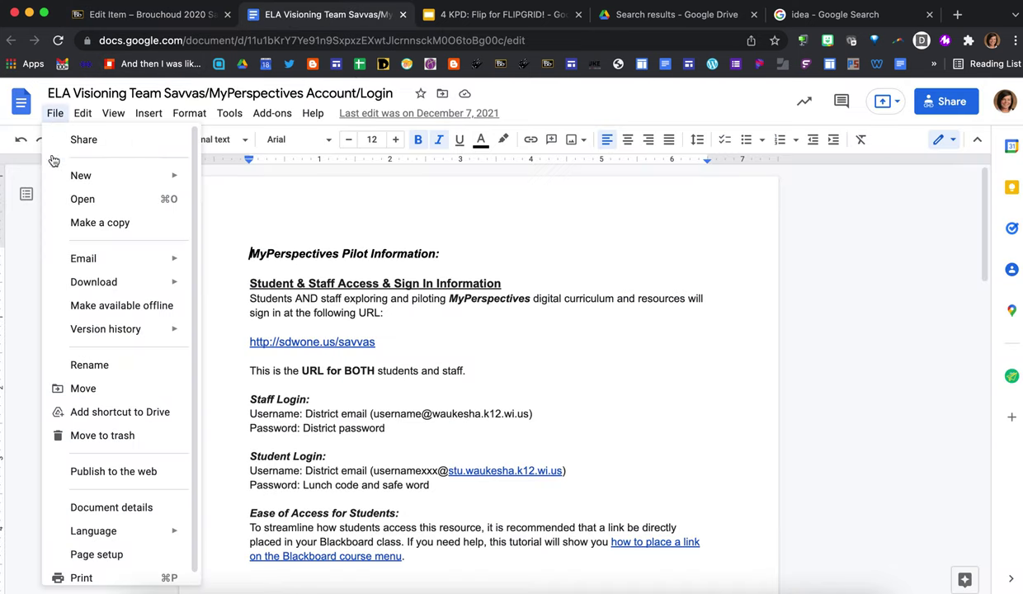
click(98, 468)
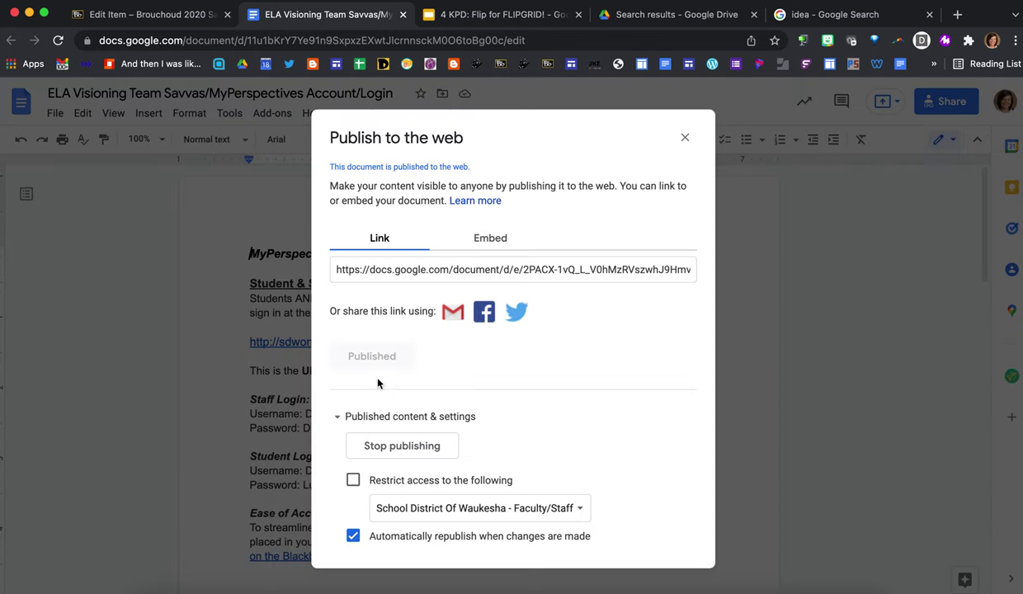
click(495, 243)
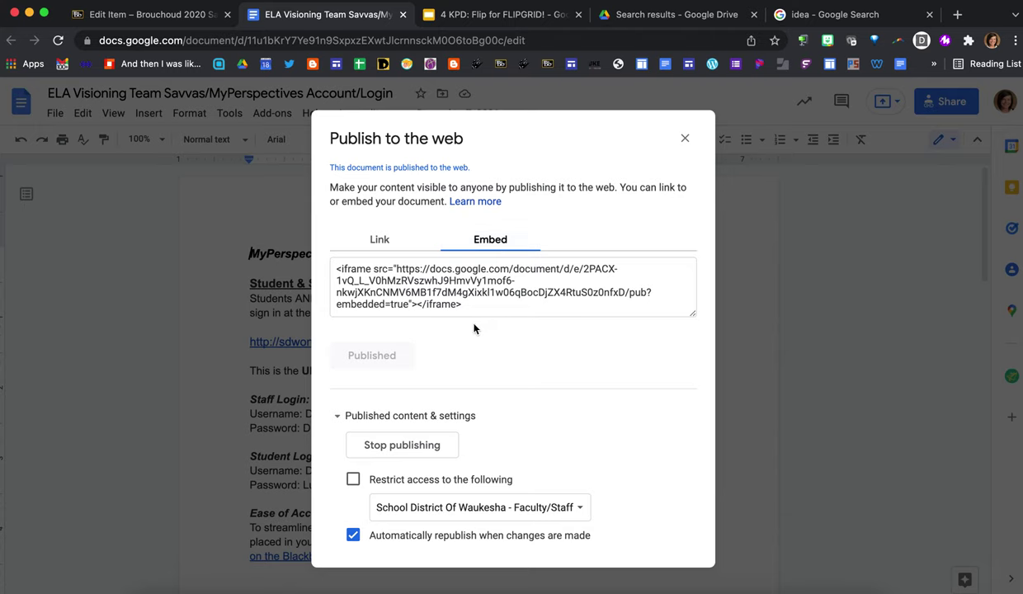
click(471, 306)
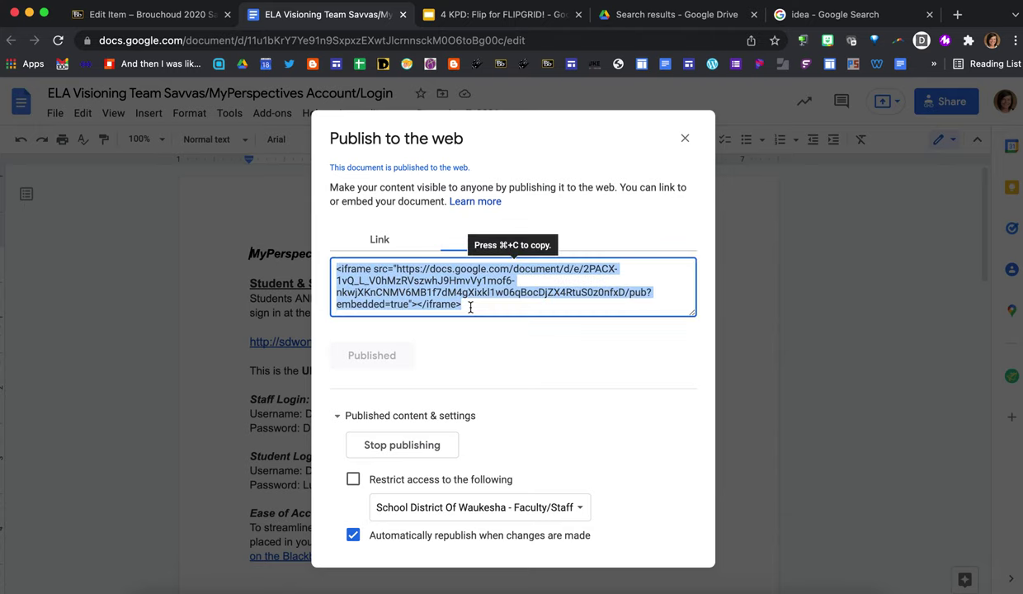
key(super+c)
click(140, 23)
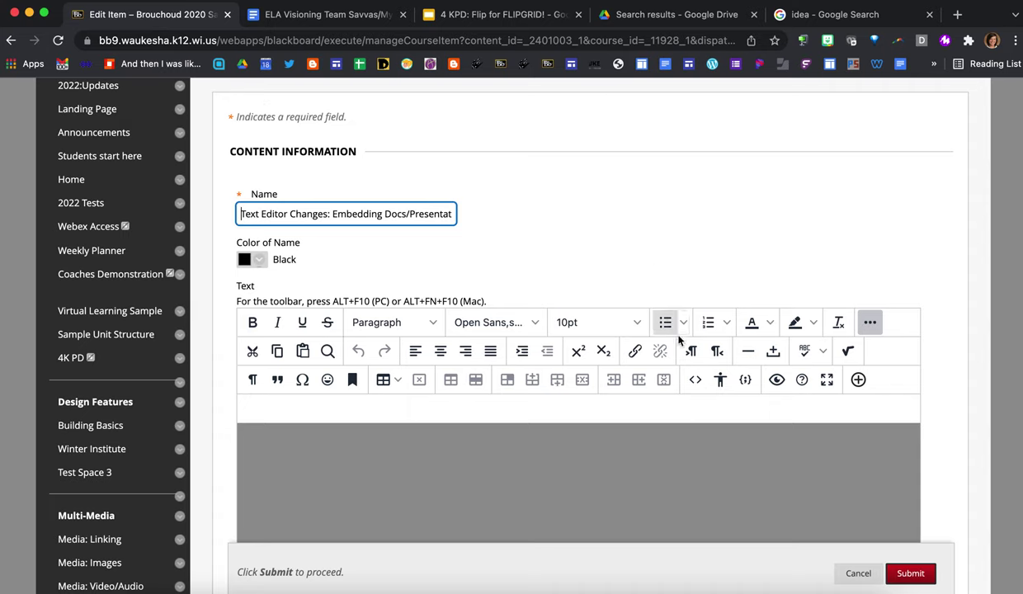
Paste the Doc's iframe code into the item's HTML source and save it into the text.
click(695, 380)
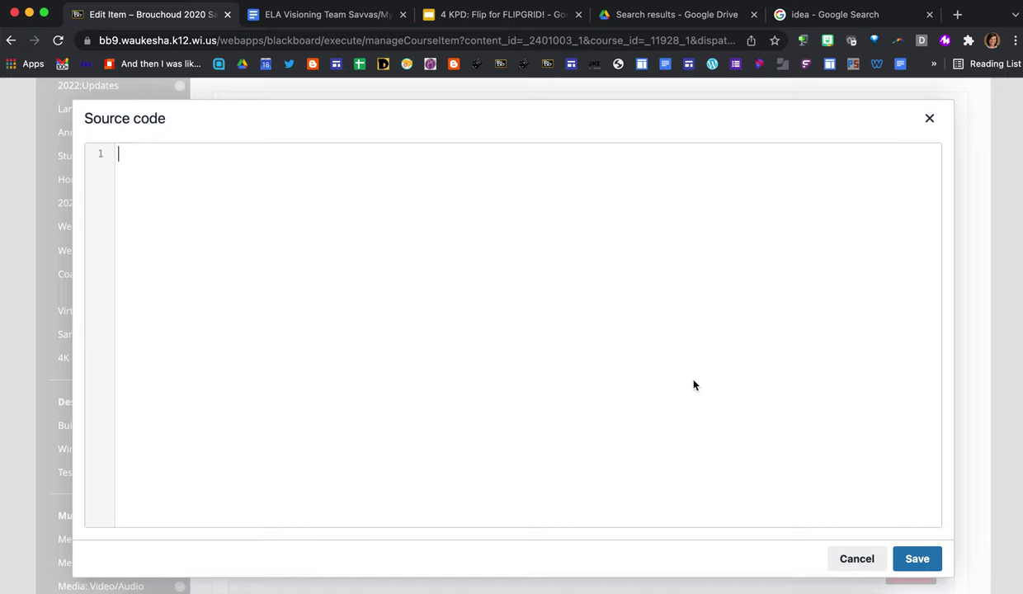
key(super+v)
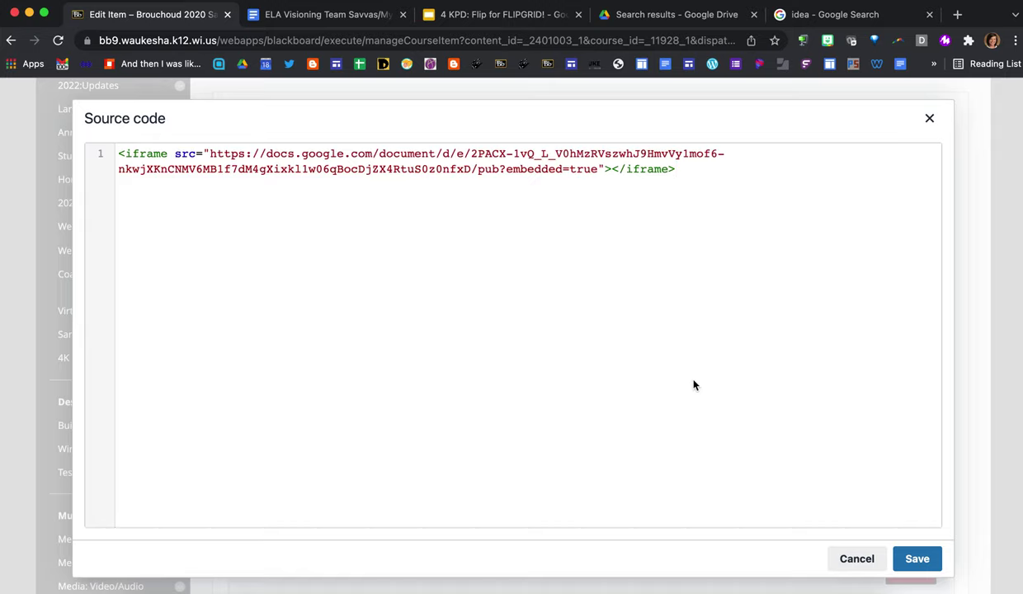
click(921, 559)
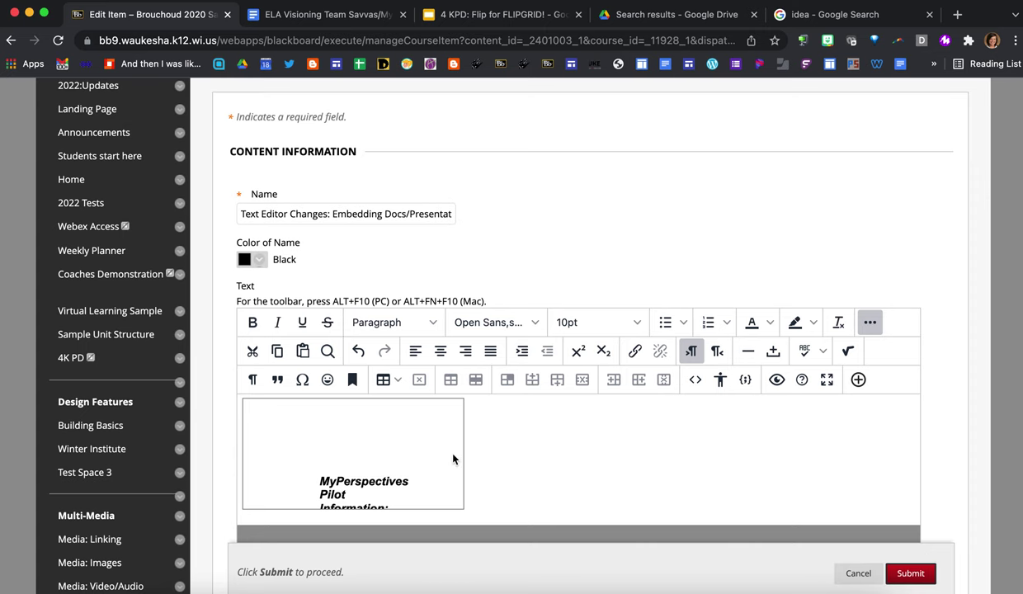
scroll(452, 459, down, 2)
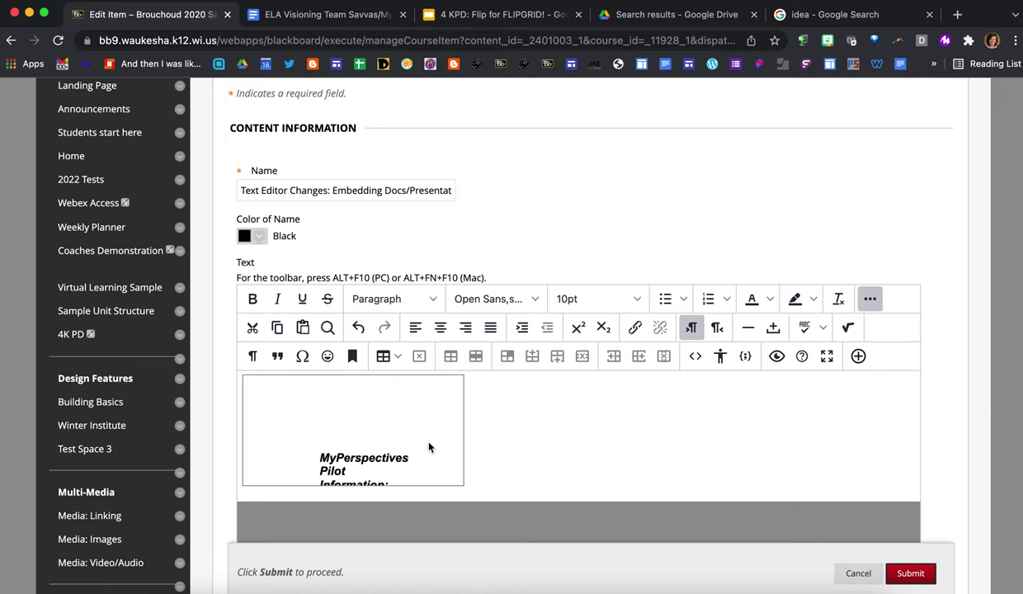
right_click(387, 446)
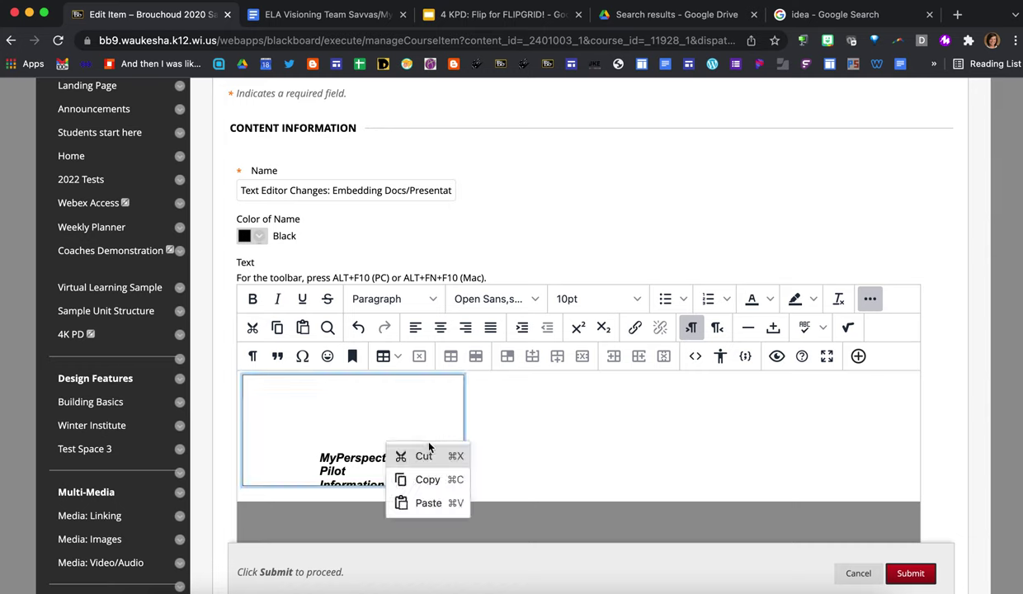
click(482, 398)
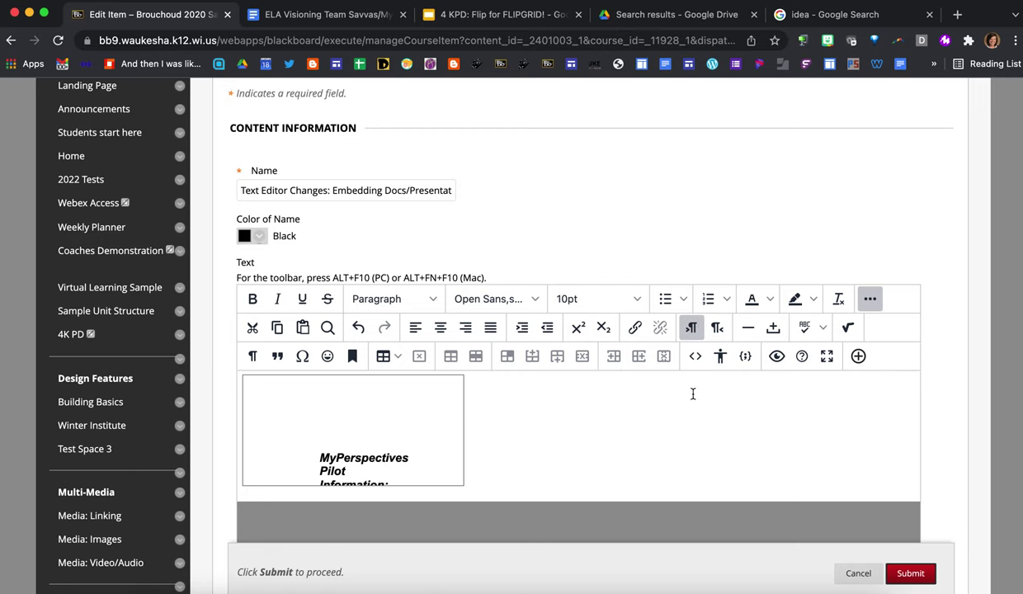
click(694, 356)
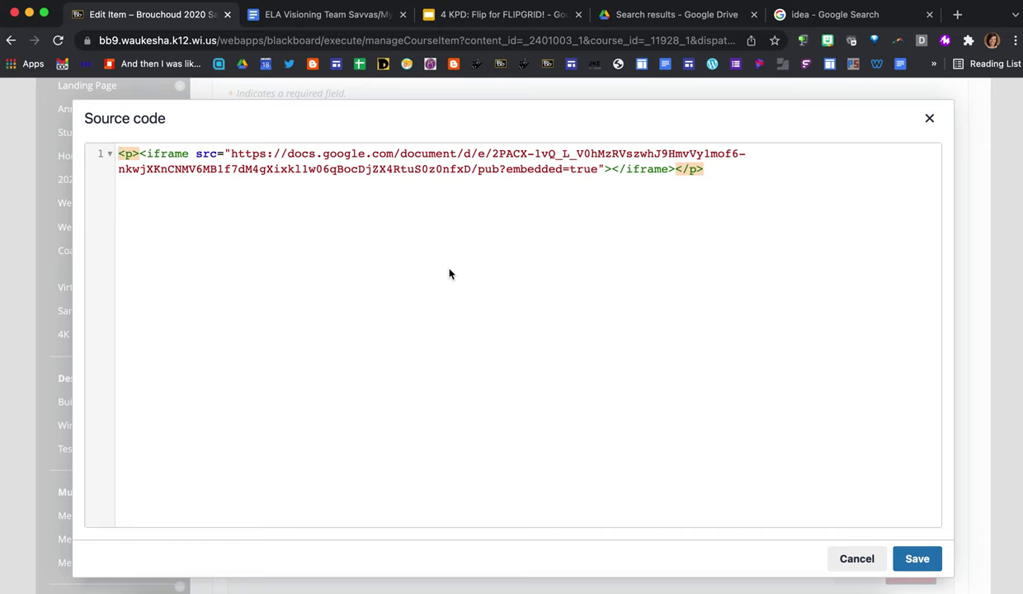
Set the Doc iframe to width=900 and height=400 in the HTML source and save.
click(189, 154)
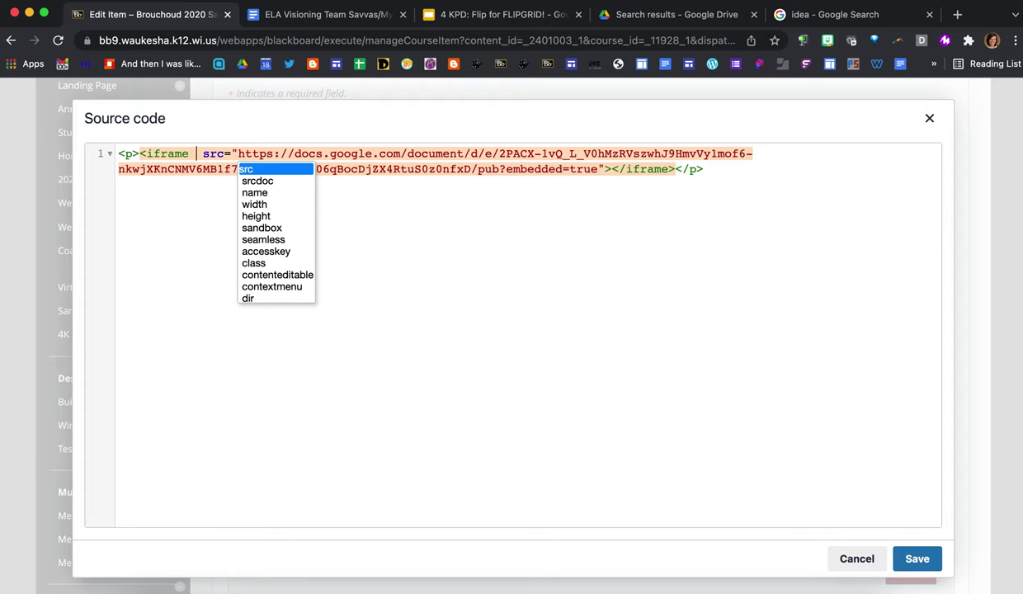
click(248, 204)
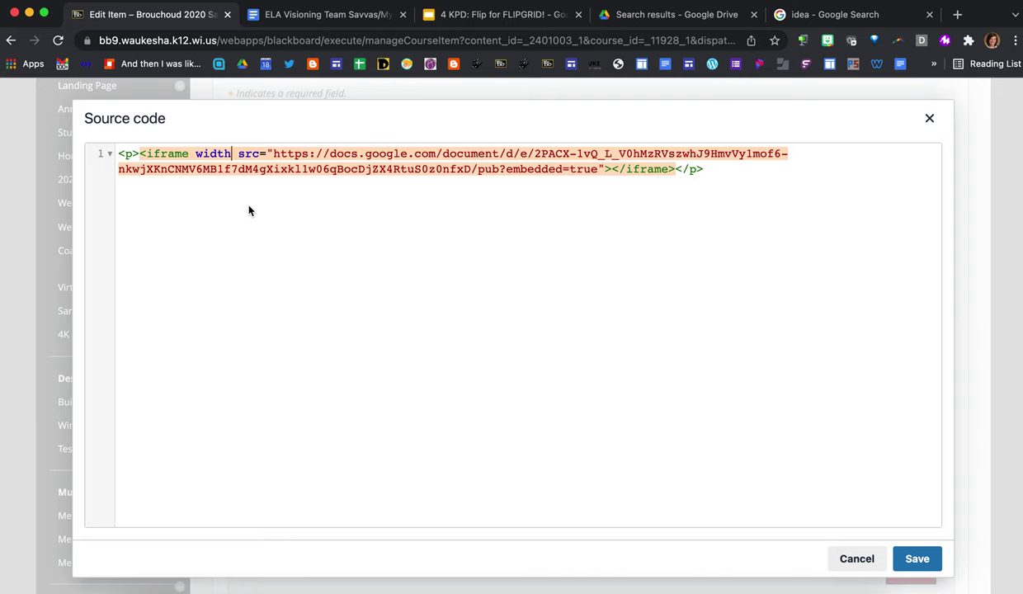
text(=)
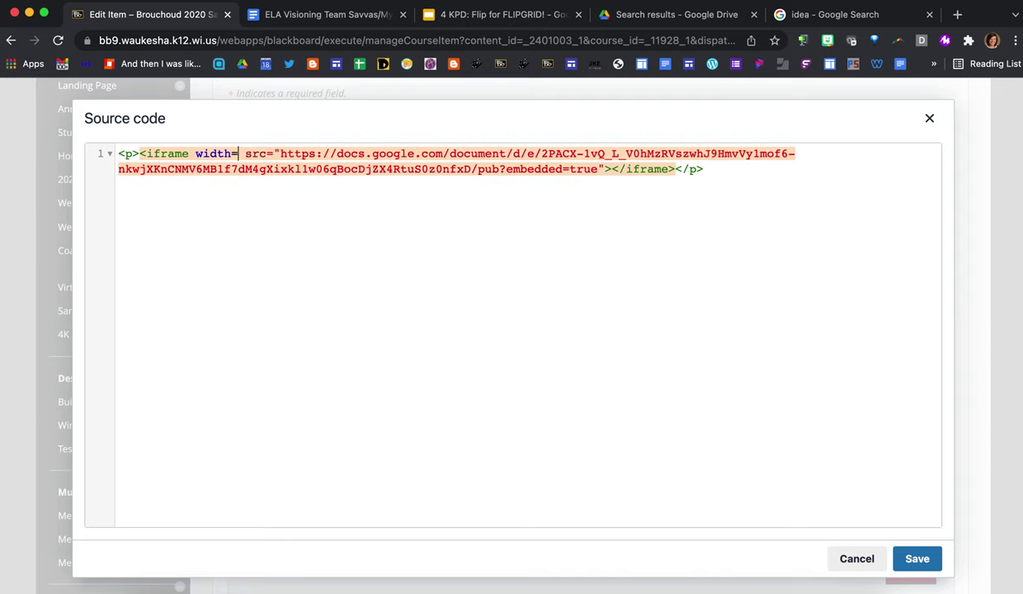
text(900)
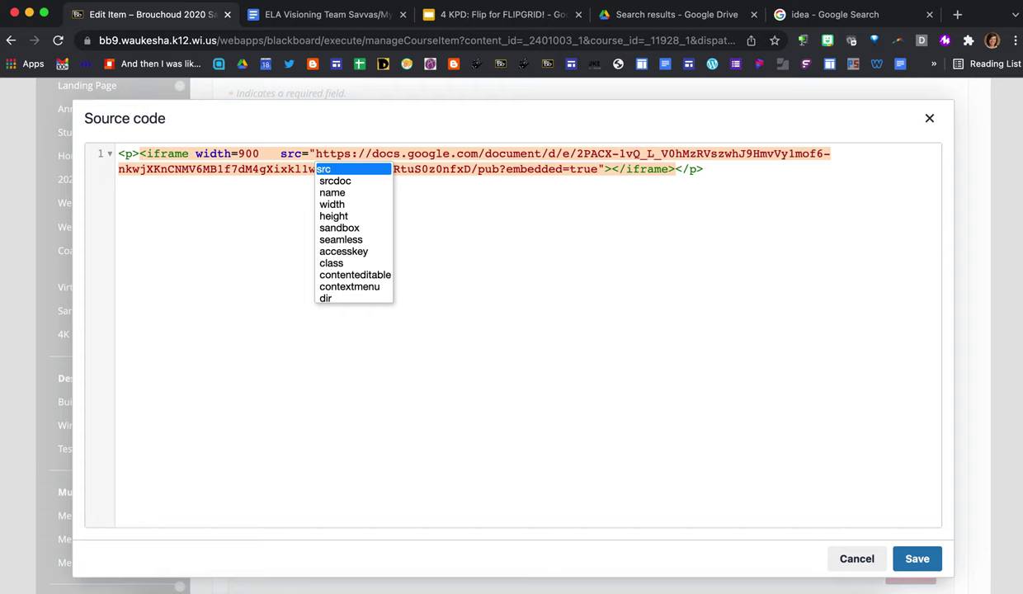
click(333, 217)
text(=400)
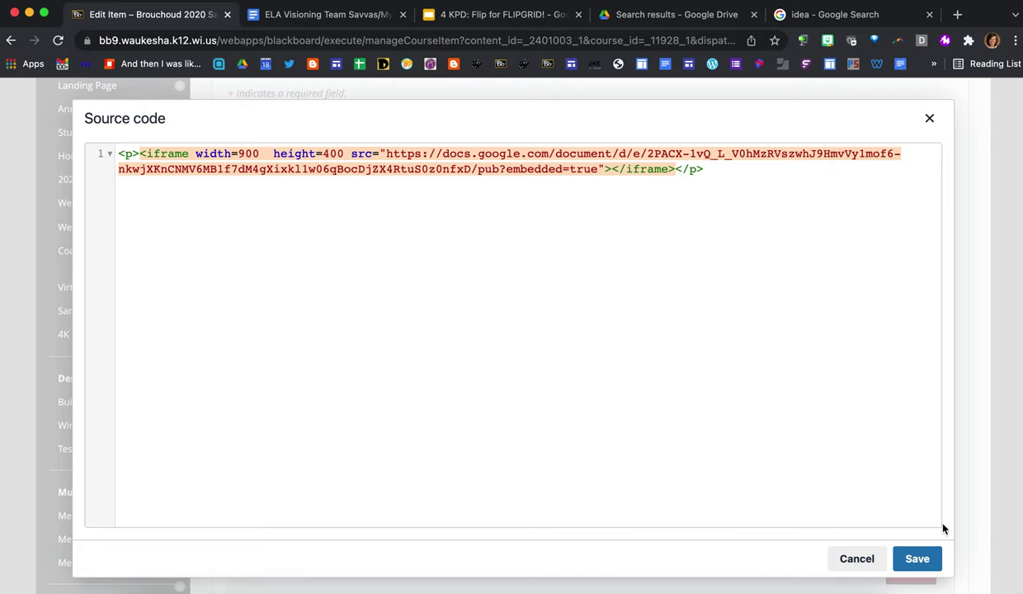
click(916, 559)
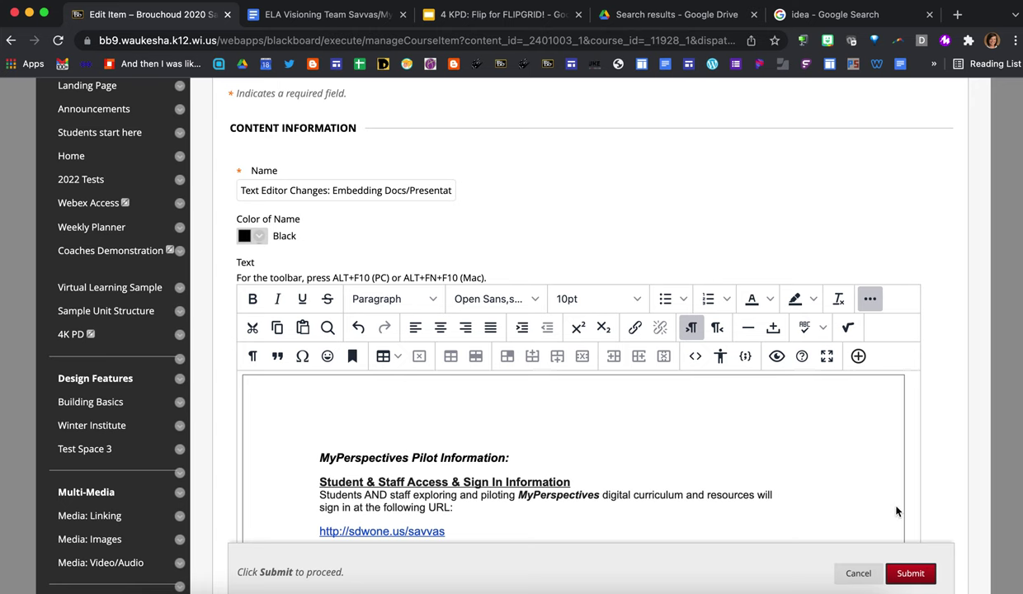
Scroll past the enlarged 900×400 Doc embed and start an empty line below it.
scroll(900, 511, down, 4)
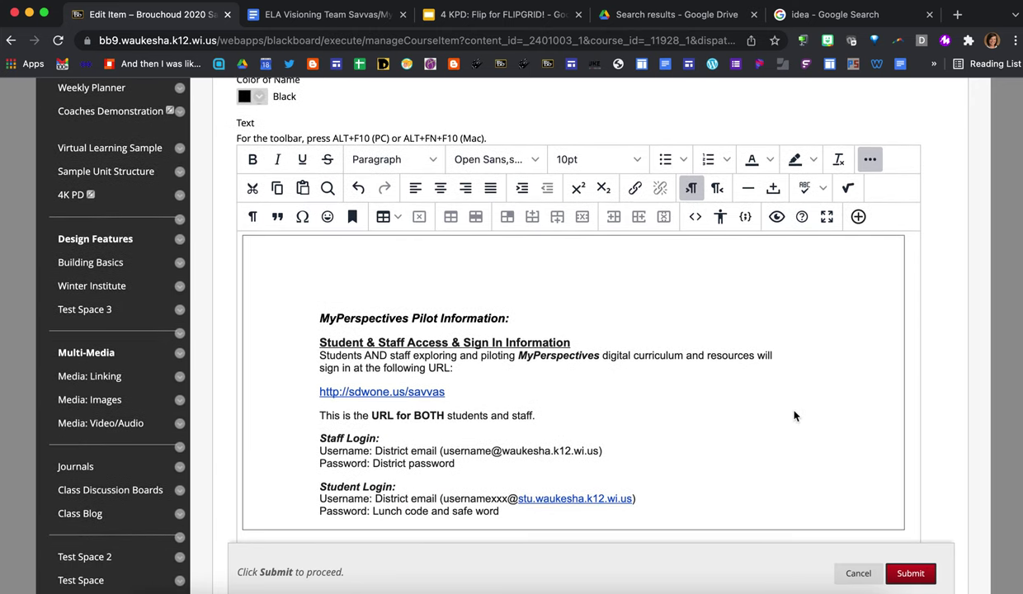
scroll(794, 415, down, 2)
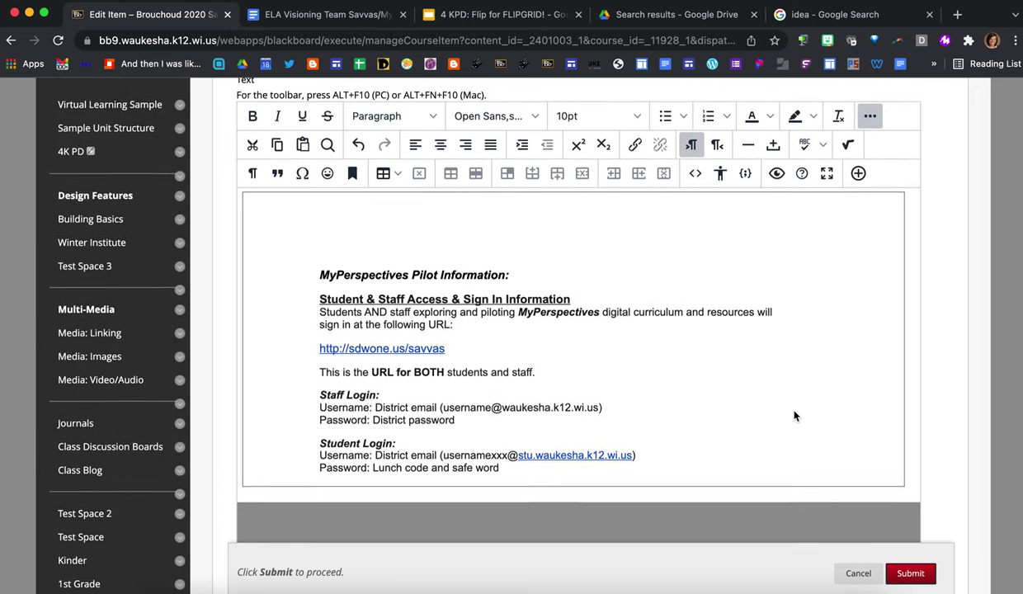
scroll(795, 415, down, 1)
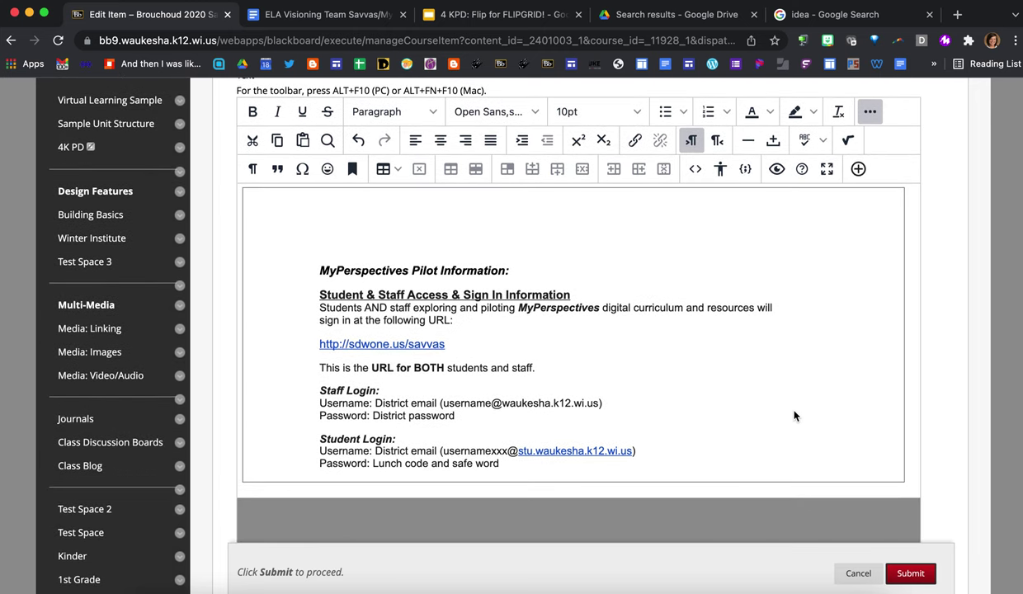
scroll(794, 415, down, 2)
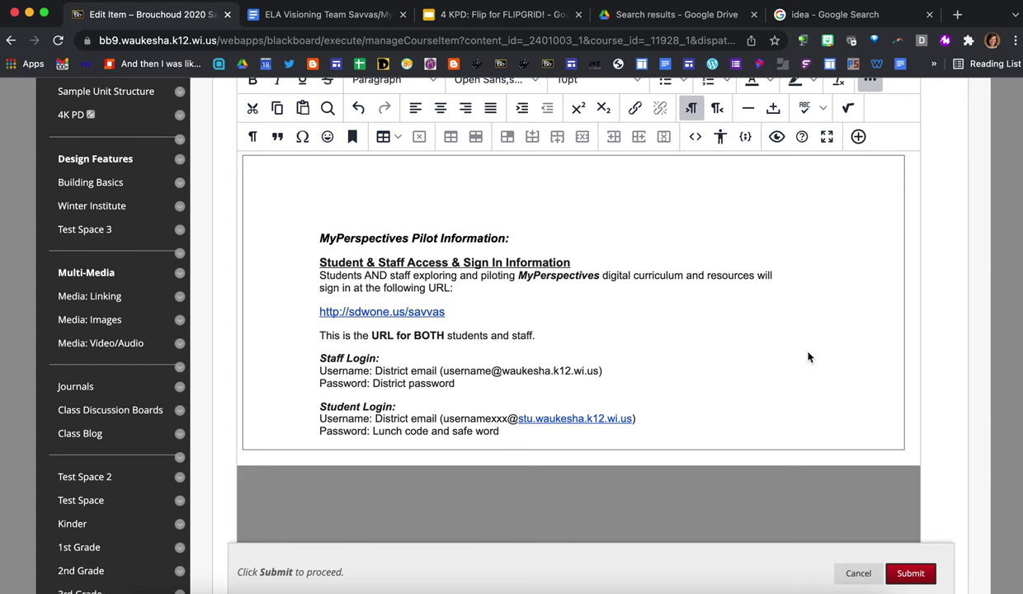
scroll(808, 356, up, 2)
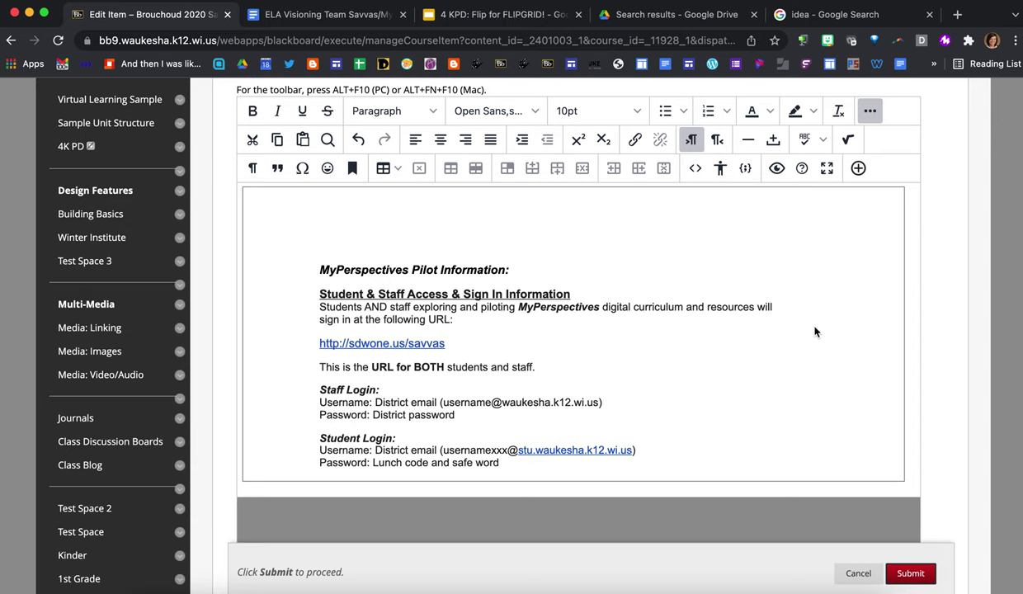
click(911, 472)
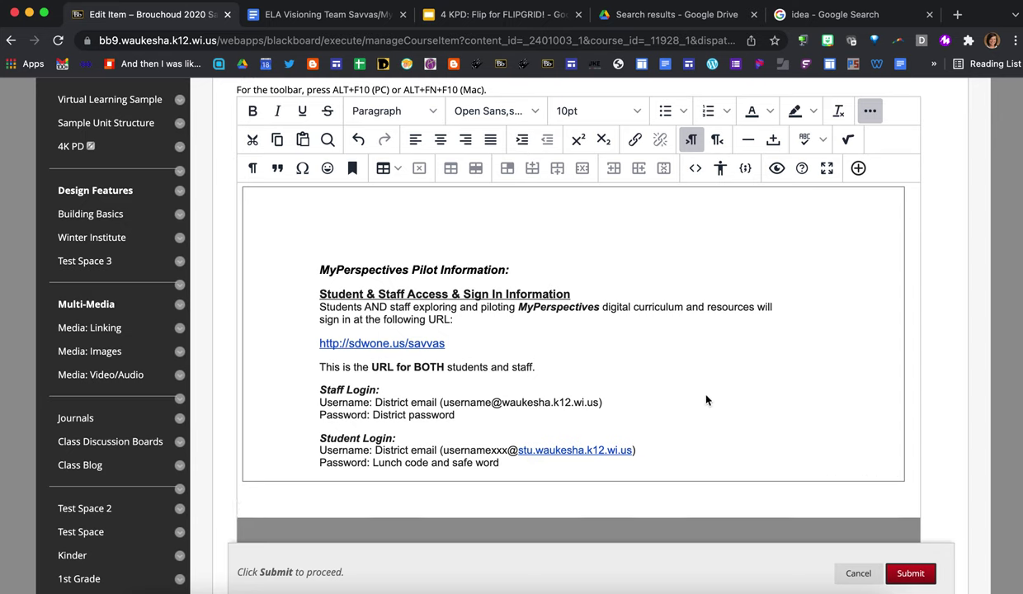
Show the Flipgrid presentation's embed code with the Small (480x299) slide size.
click(492, 21)
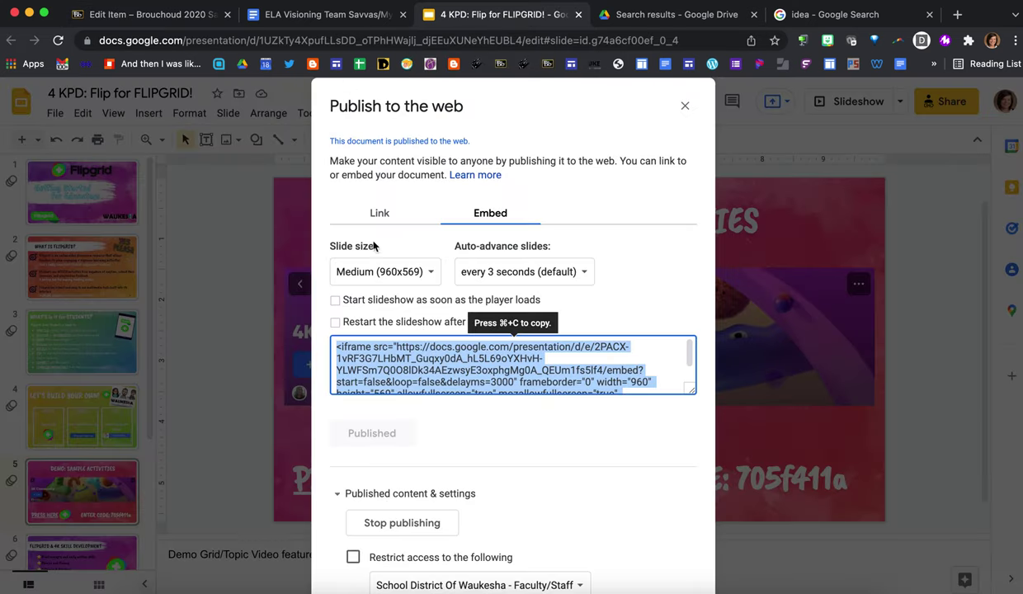
click(685, 106)
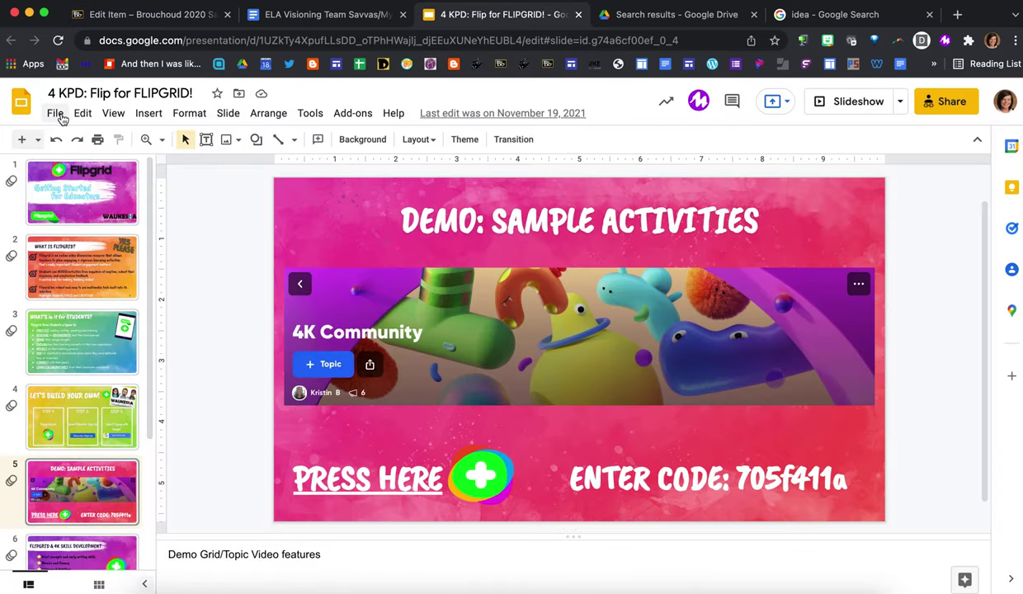
click(55, 114)
click(104, 494)
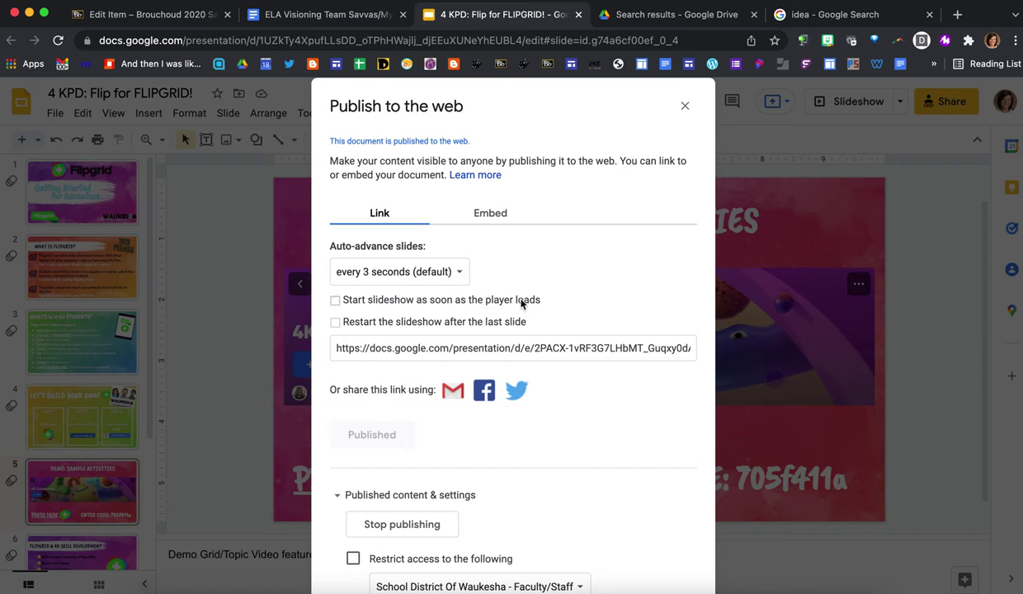
click(493, 218)
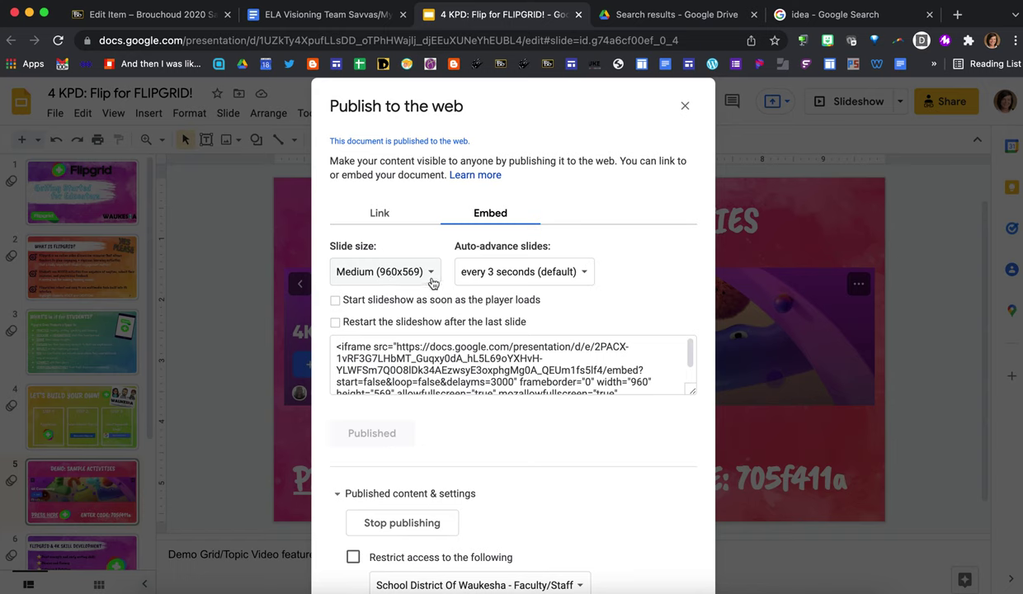
click(430, 278)
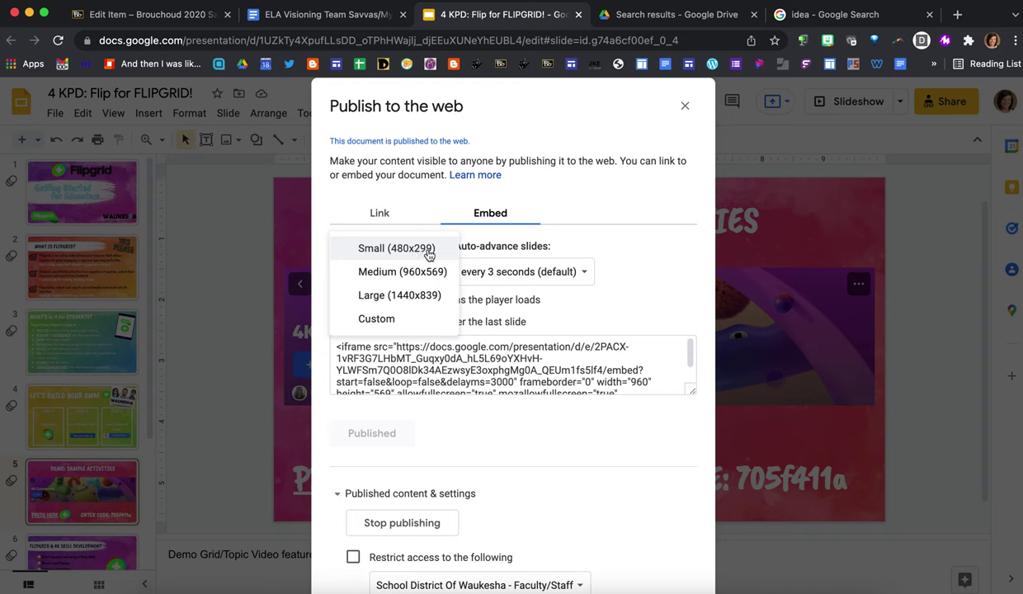
click(428, 255)
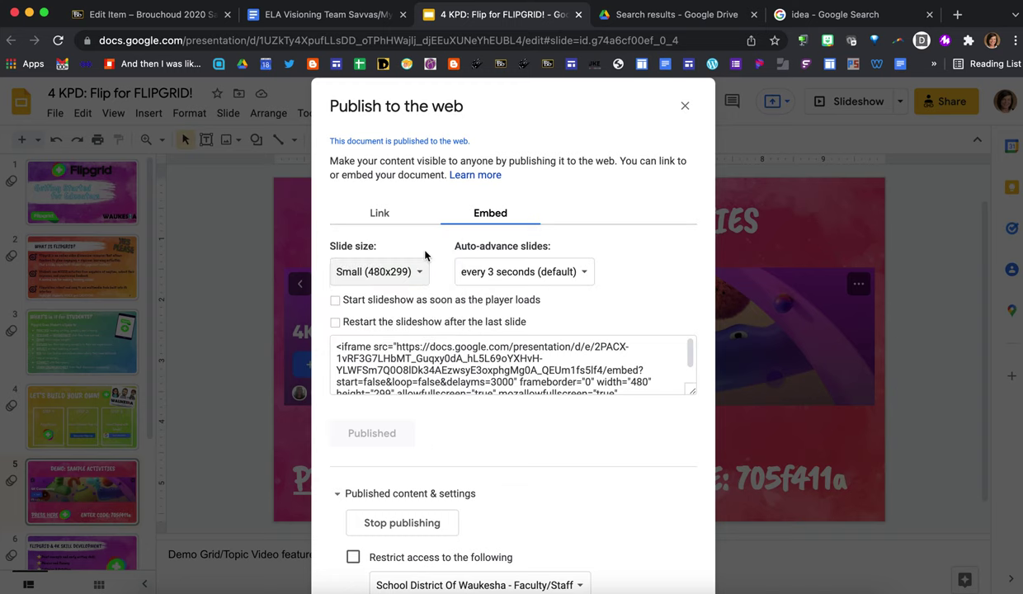
Select the entire Slides iframe embed code and return to Blackboard.
click(458, 367)
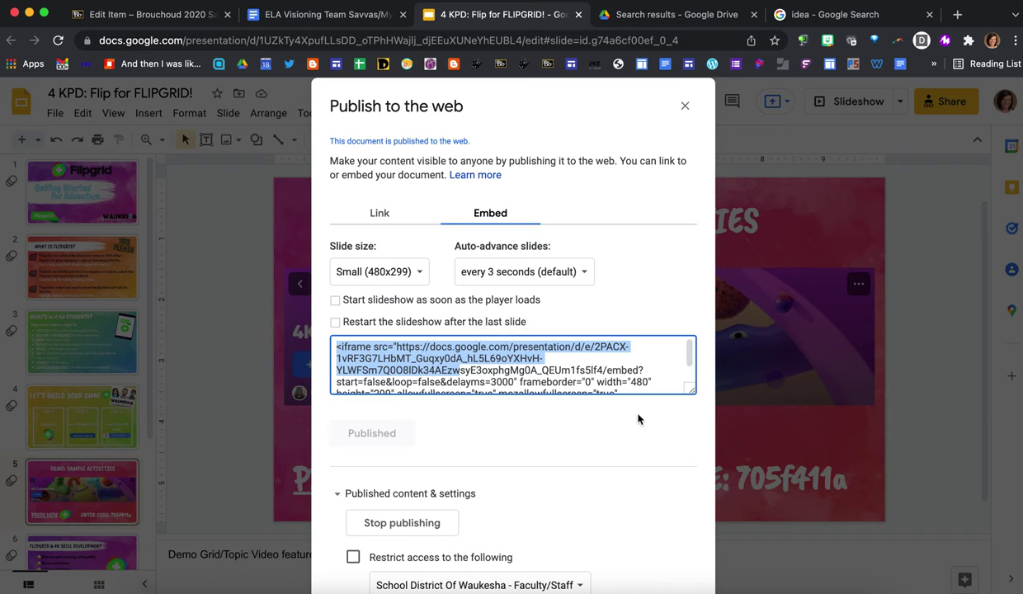
scroll(628, 366, down, 1)
click(528, 386)
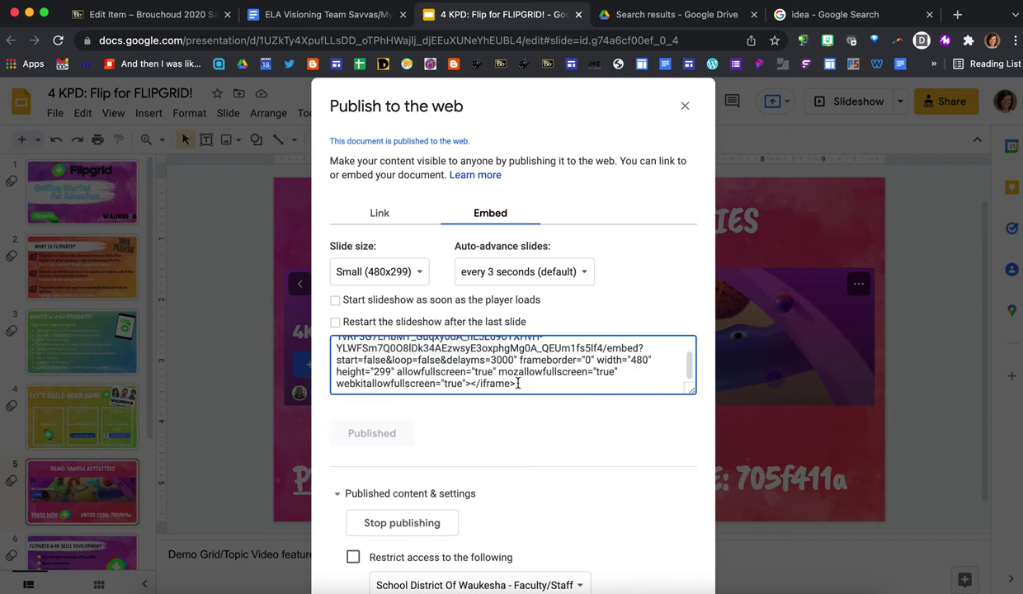
drag(518, 384, 358, 344)
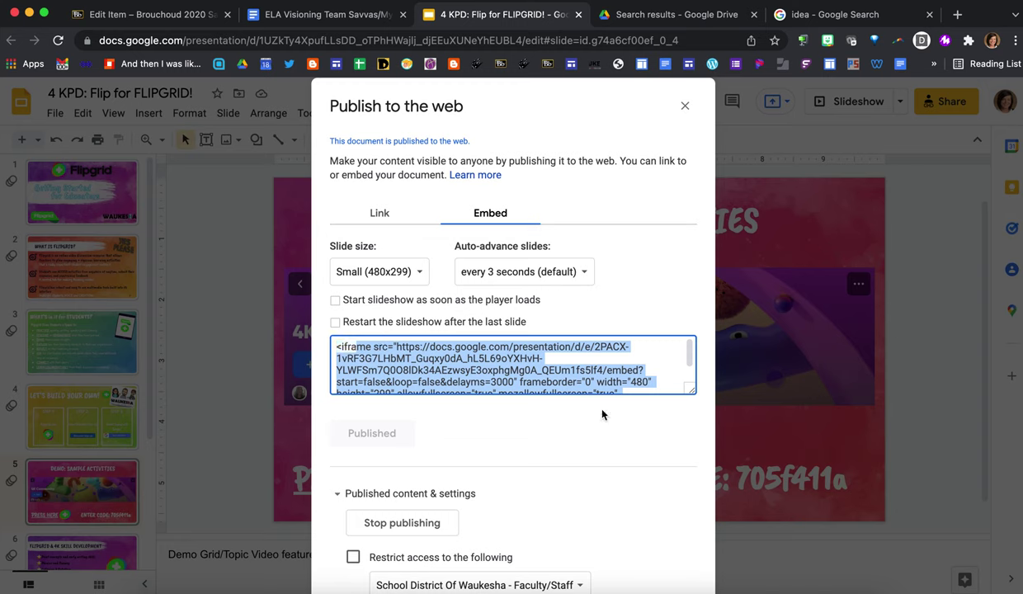
click(602, 373)
click(564, 387)
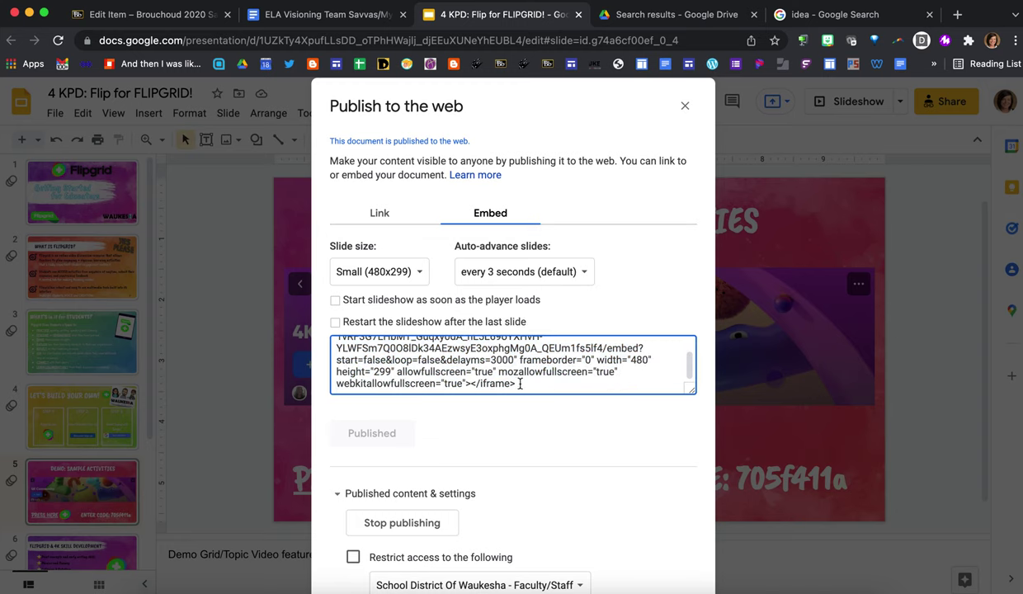
drag(520, 383, 328, 343)
key(super+c)
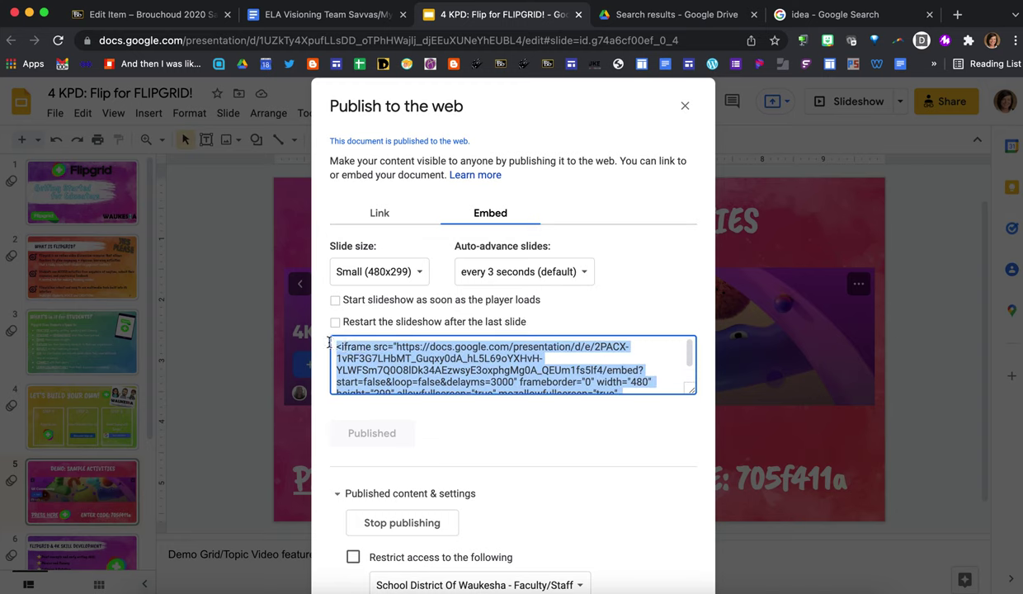
click(99, 15)
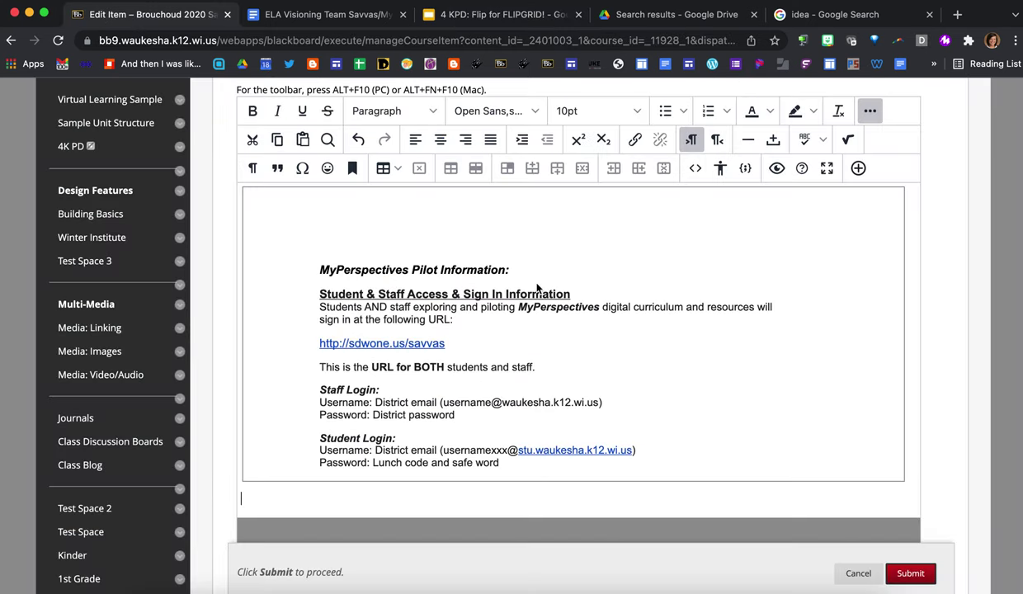
Paste the 480×299 Slides iframe on a new line below the Doc iframe and save.
click(696, 169)
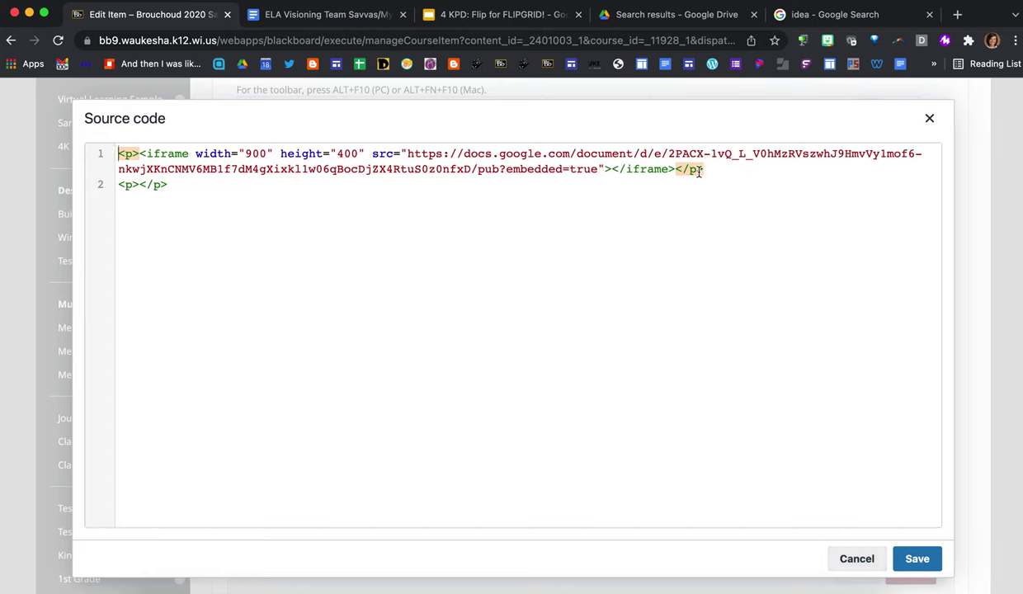
click(184, 190)
key(Return)
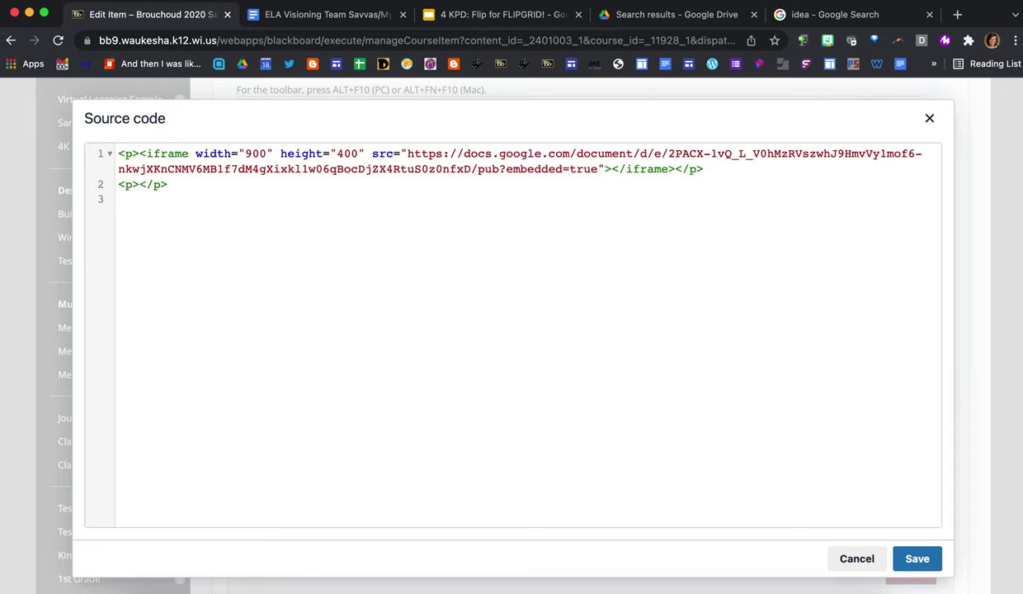
key(super+v)
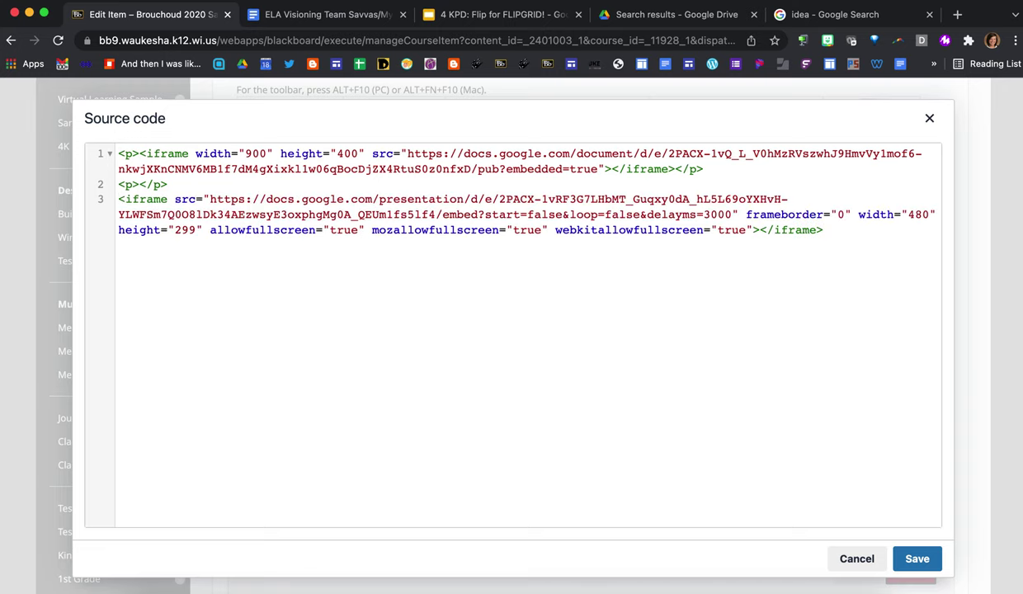
click(917, 559)
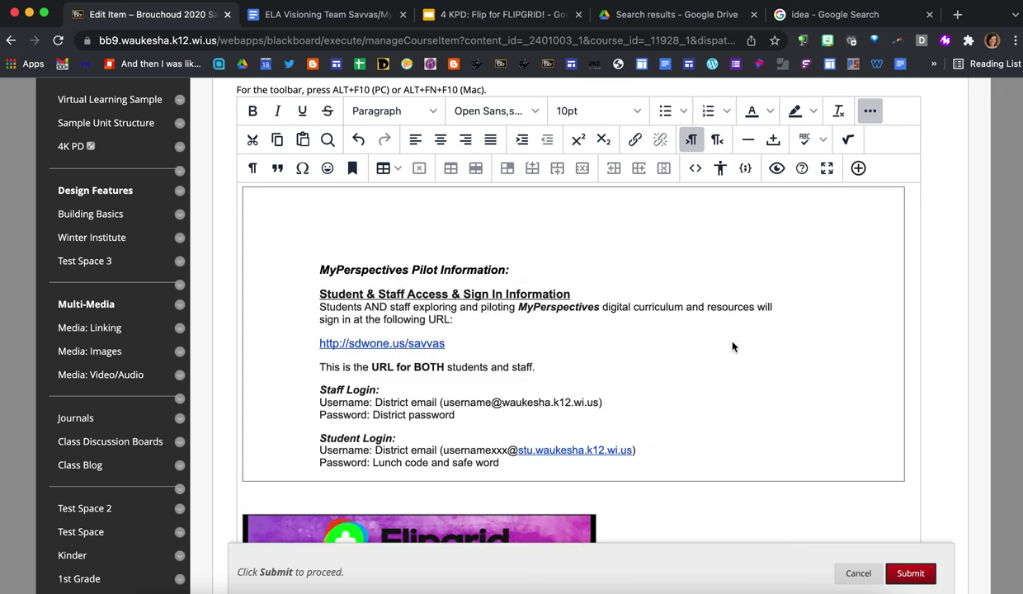
scroll(718, 363, down, 5)
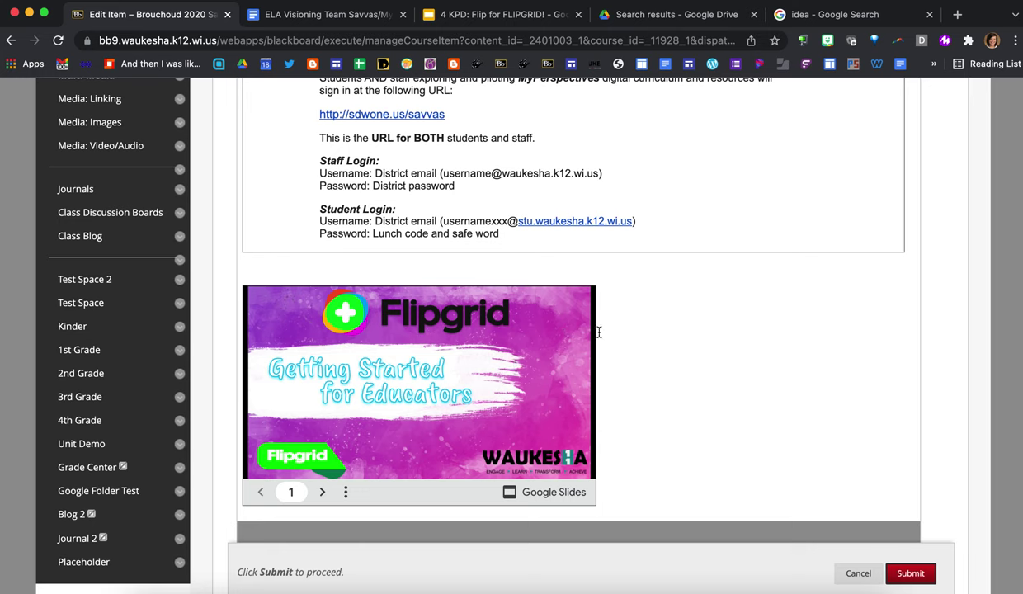
scroll(599, 331, up, 5)
click(694, 284)
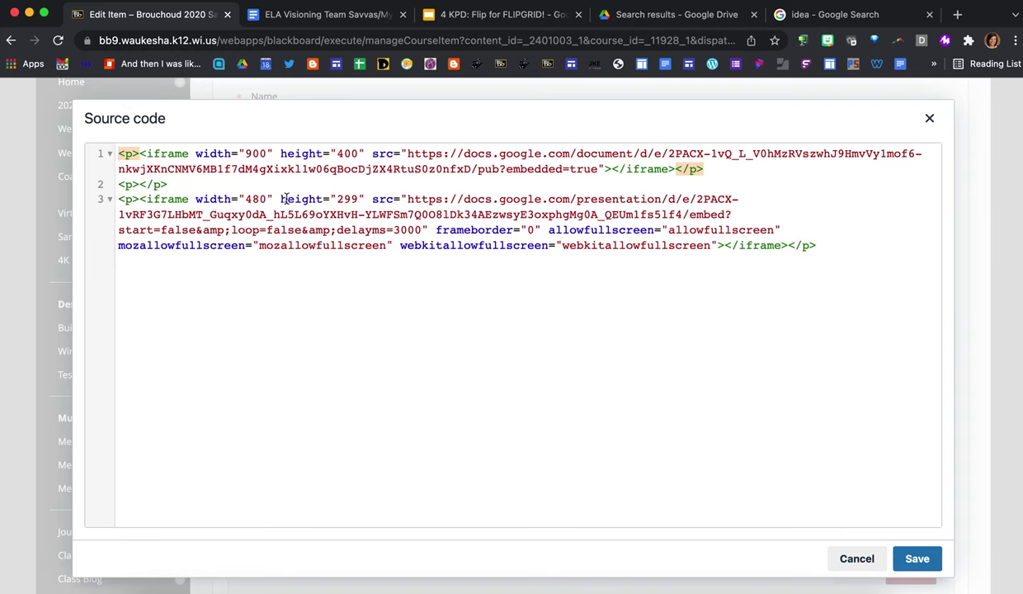
click(260, 199)
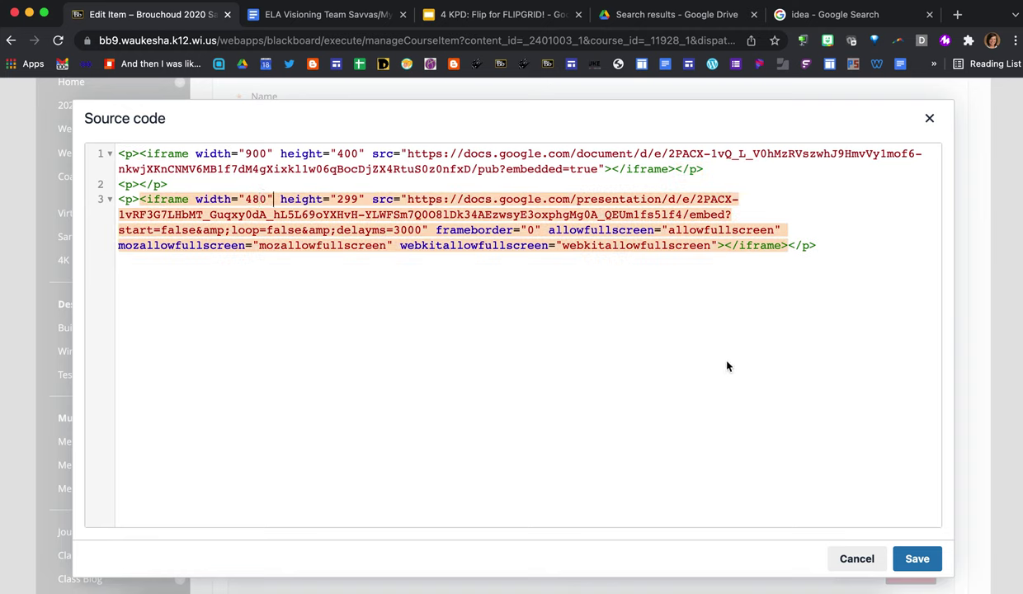
click(913, 559)
scroll(872, 481, down, 1)
click(914, 579)
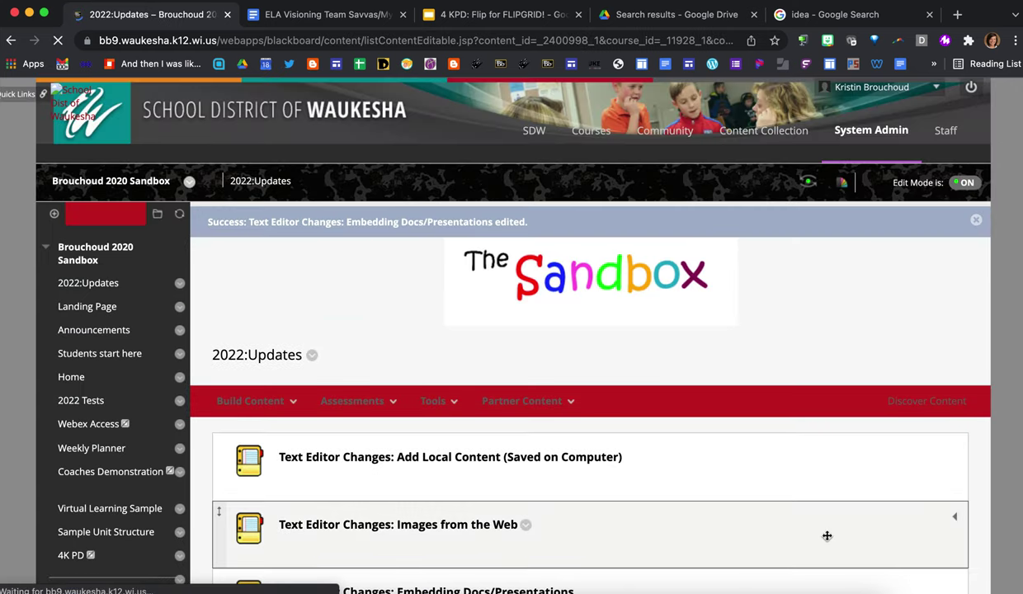
Scroll through the submitted item to check the embedded Google Doc.
scroll(828, 536, down, 5)
scroll(858, 503, down, 3)
scroll(813, 433, up, 5)
scroll(811, 429, down, 7)
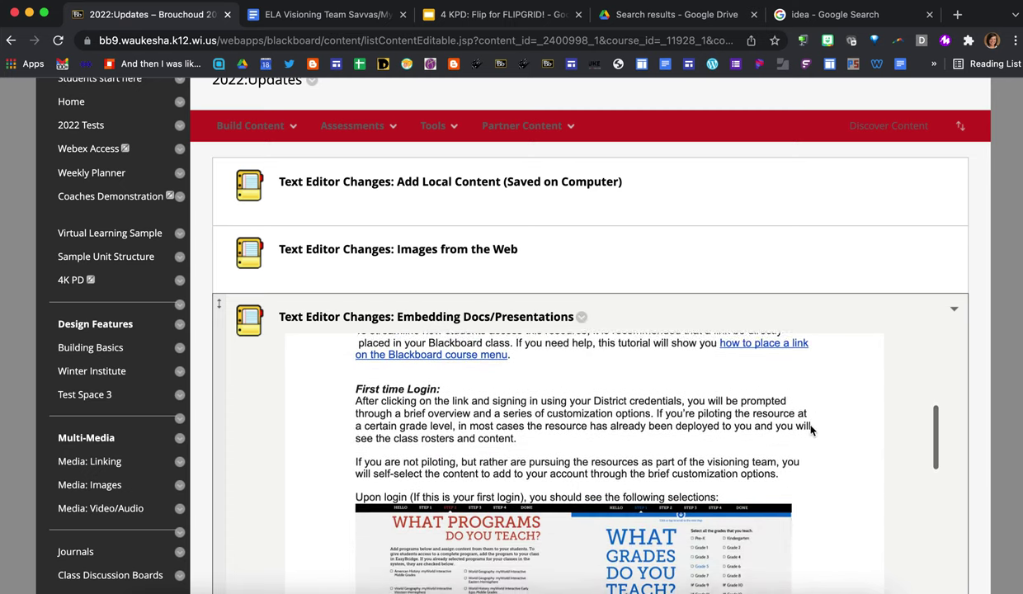
scroll(811, 430, down, 8)
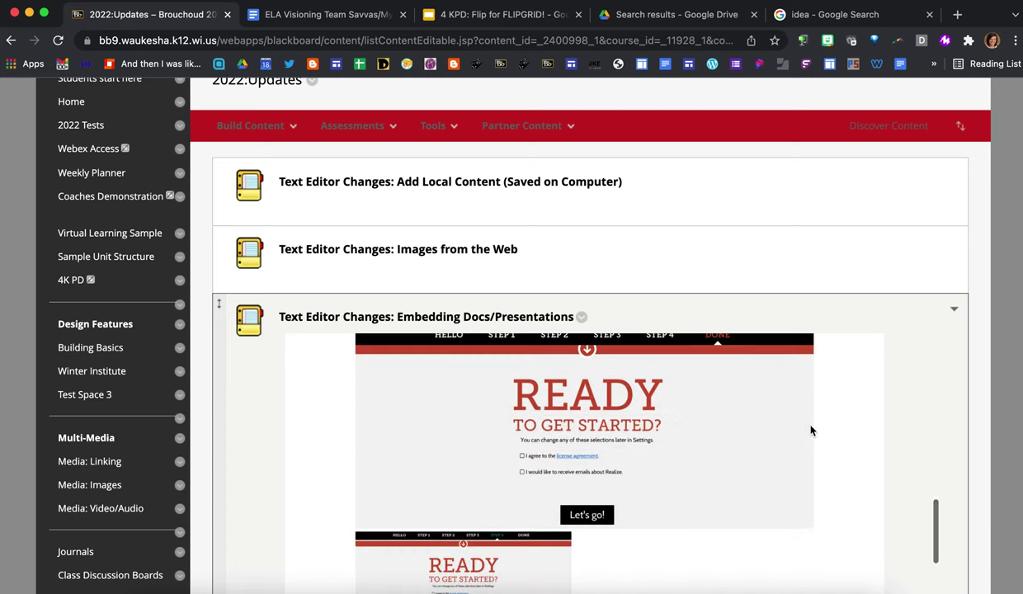
scroll(811, 430, down, 6)
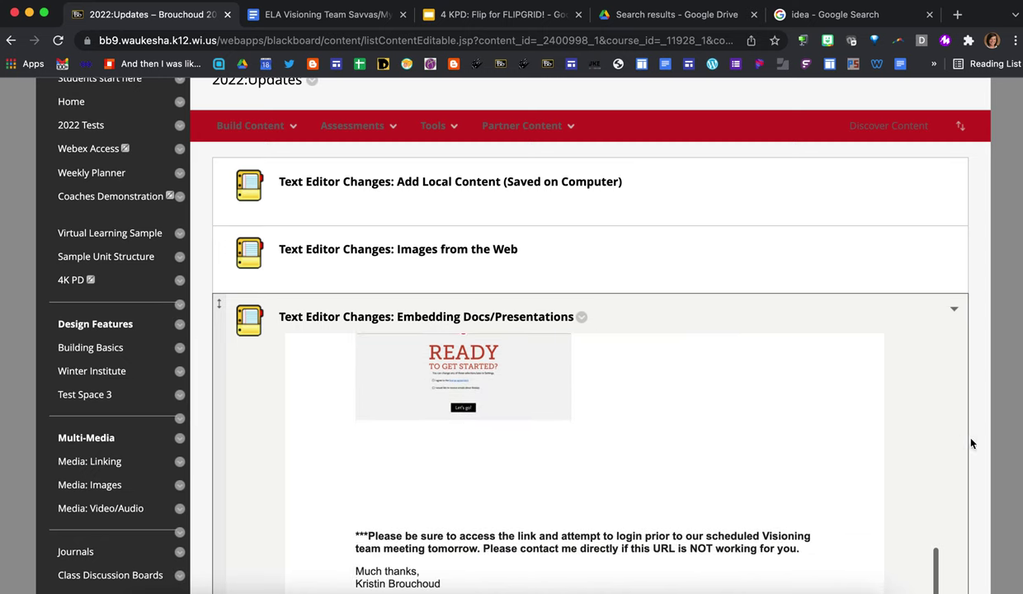
scroll(935, 455, down, 8)
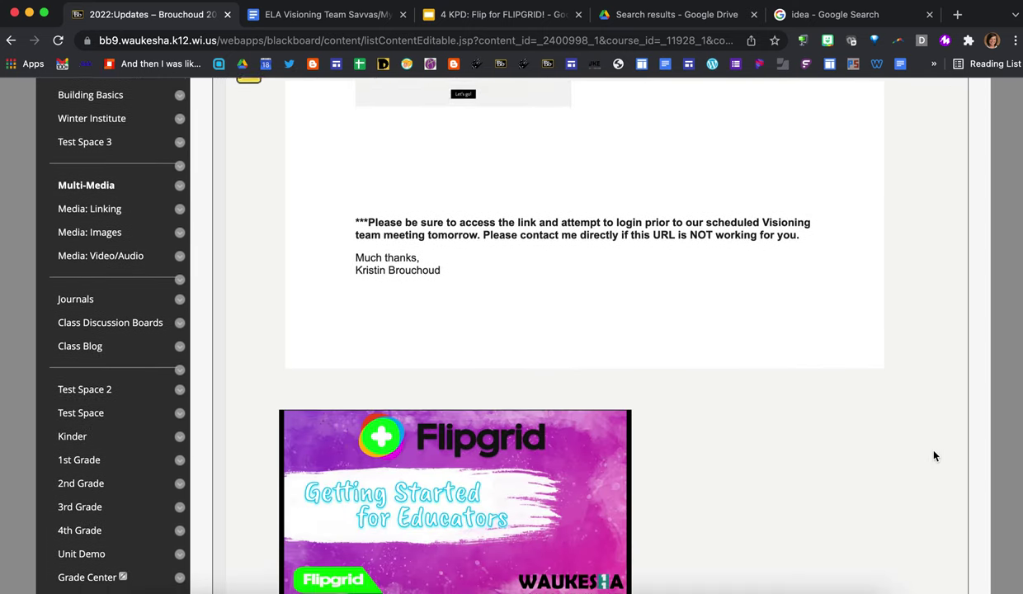
scroll(935, 455, down, 3)
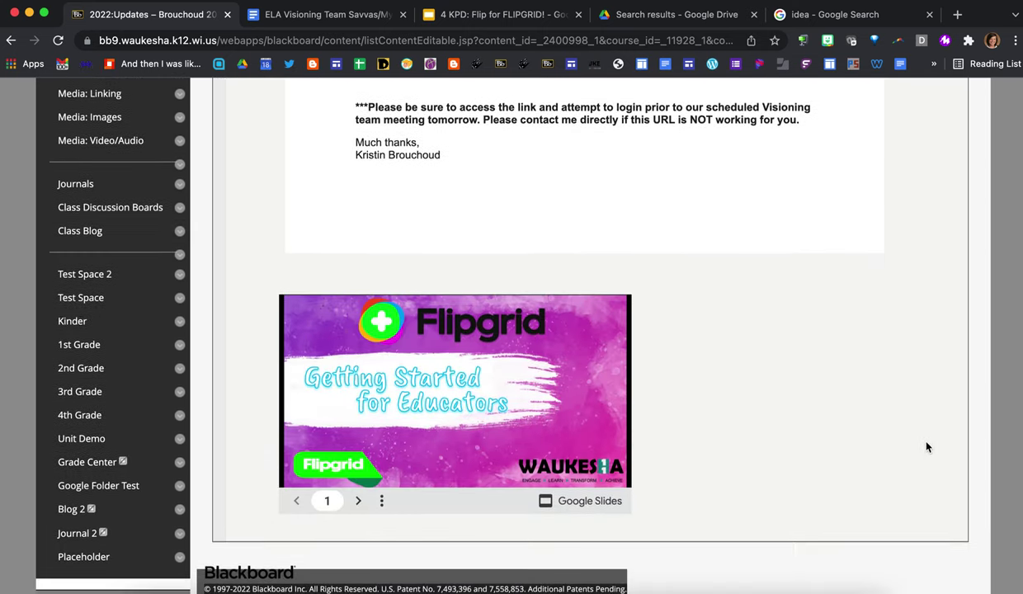
Page the embedded Flipgrid slideshow forward to slide 4.
click(358, 502)
click(358, 502)
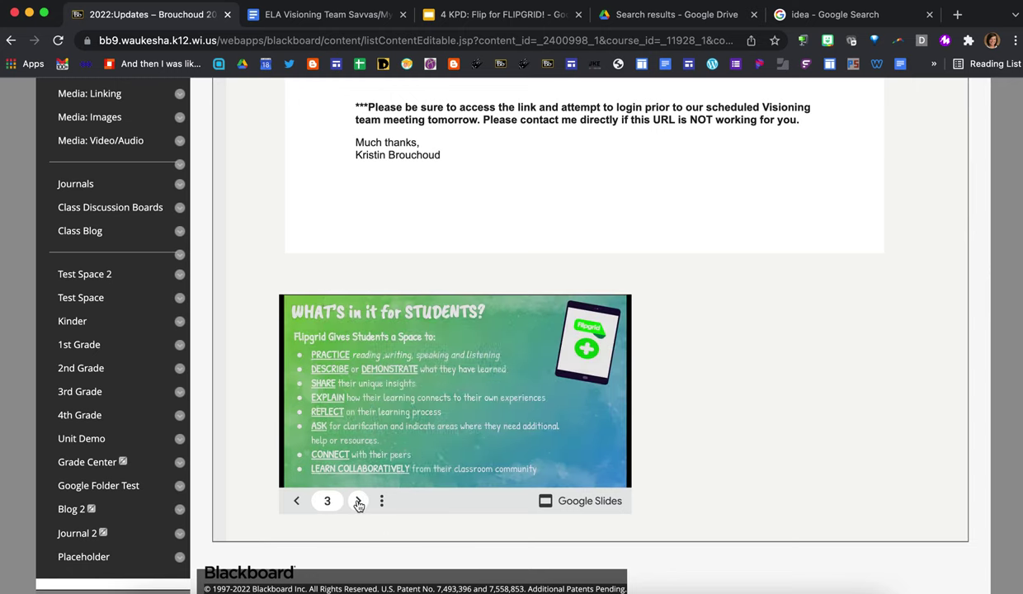
click(358, 502)
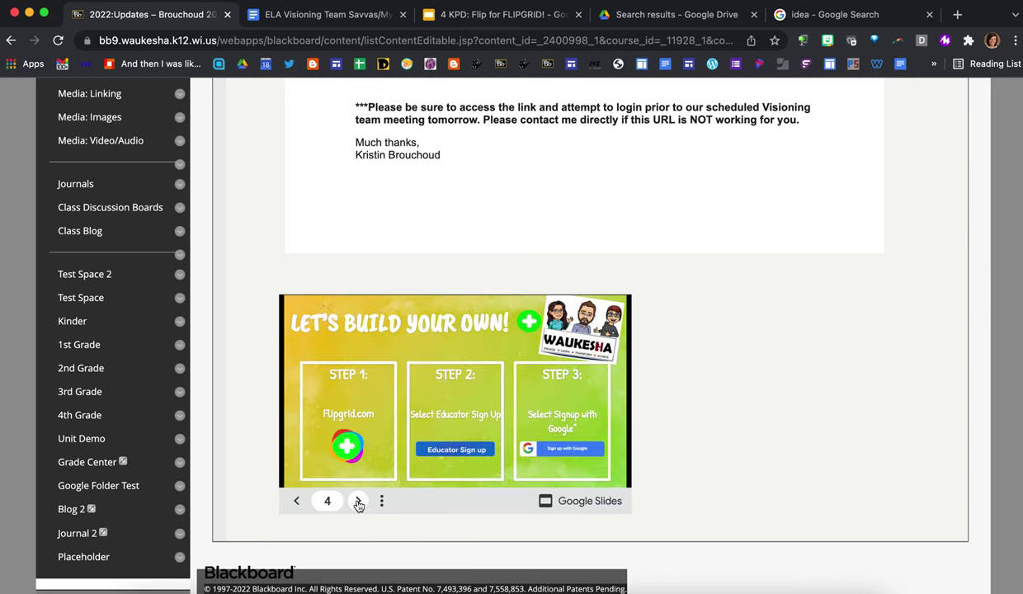